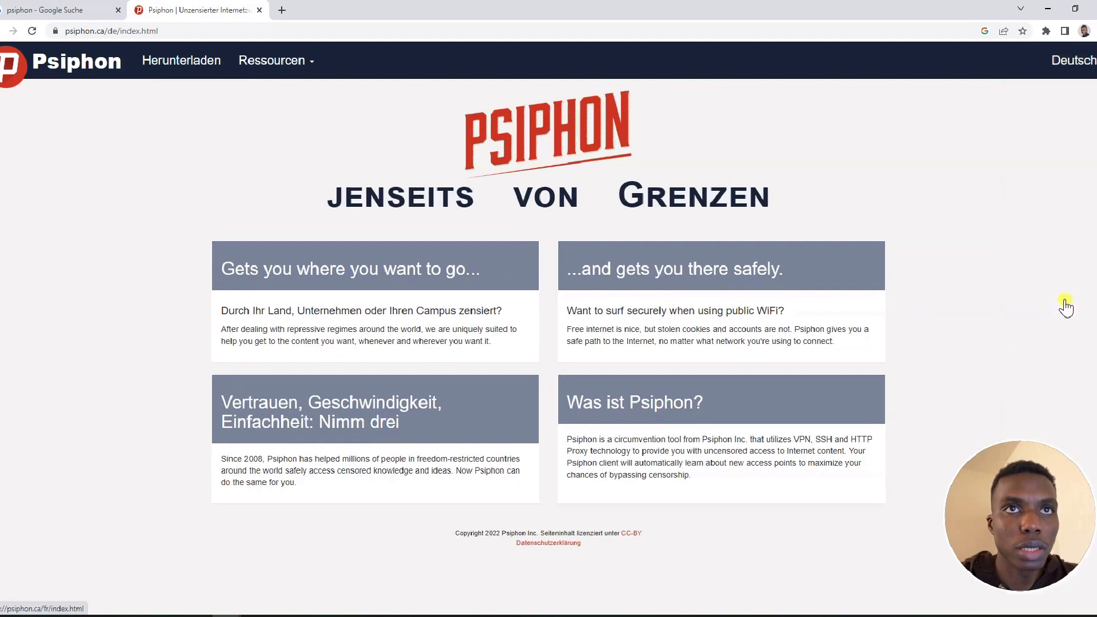
Open the Psiphon download page and download Psiphon for Windows from the direct downloads section.
{"action": "left_click", "coordinate": [198, 57]}
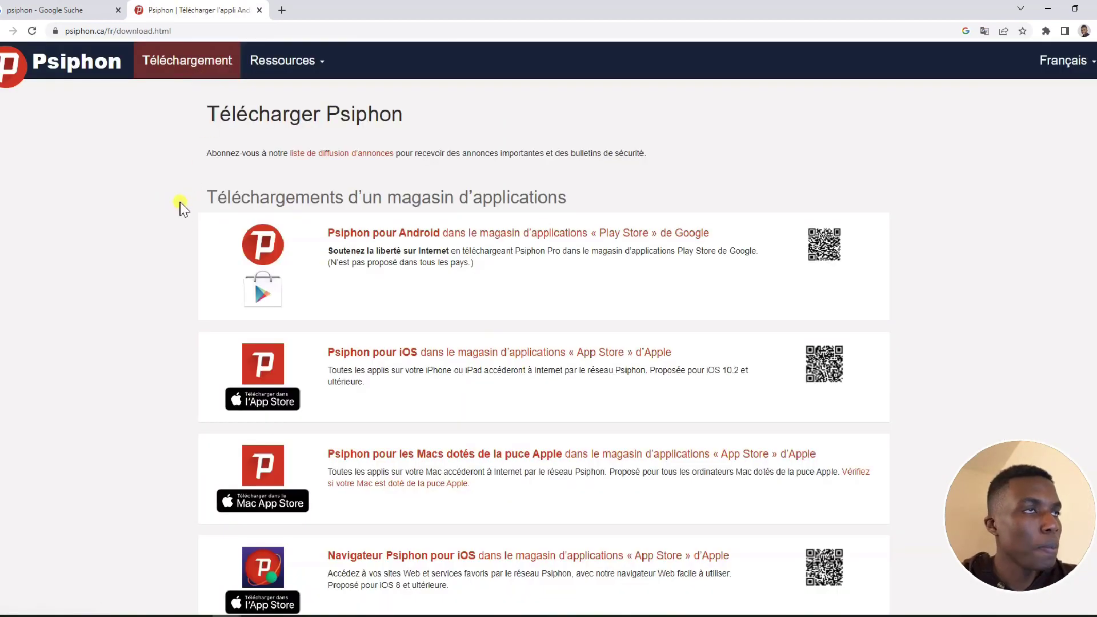
{"action": "scroll", "coordinate": [178, 200], "scroll_direction": "down", "scroll_amount": 1}
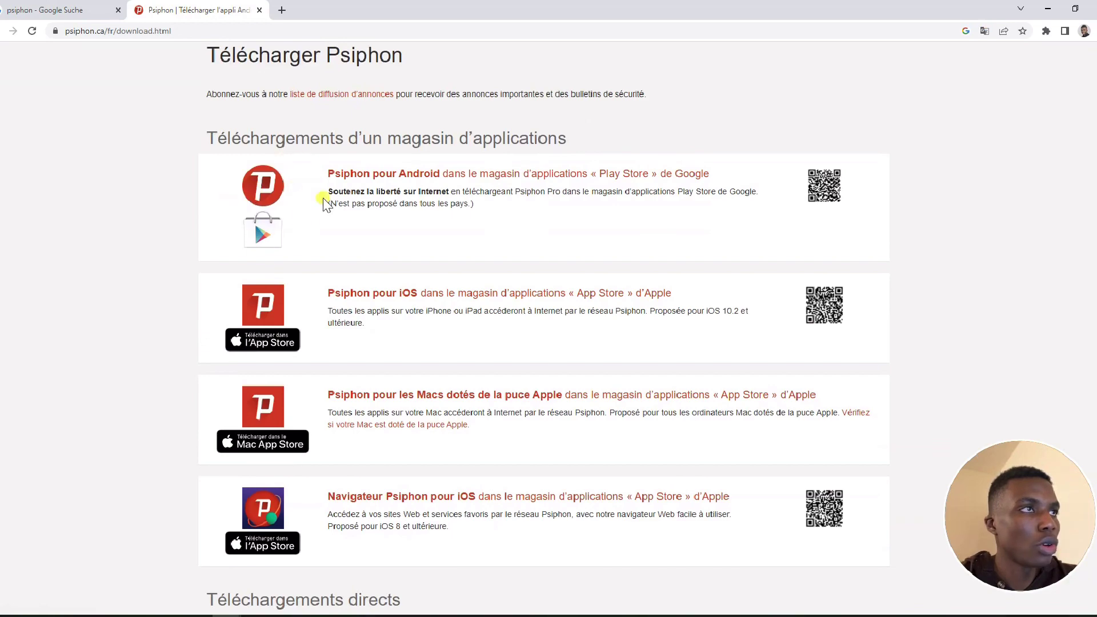
{"action": "scroll", "coordinate": [317, 320], "scroll_direction": "down", "scroll_amount": 3}
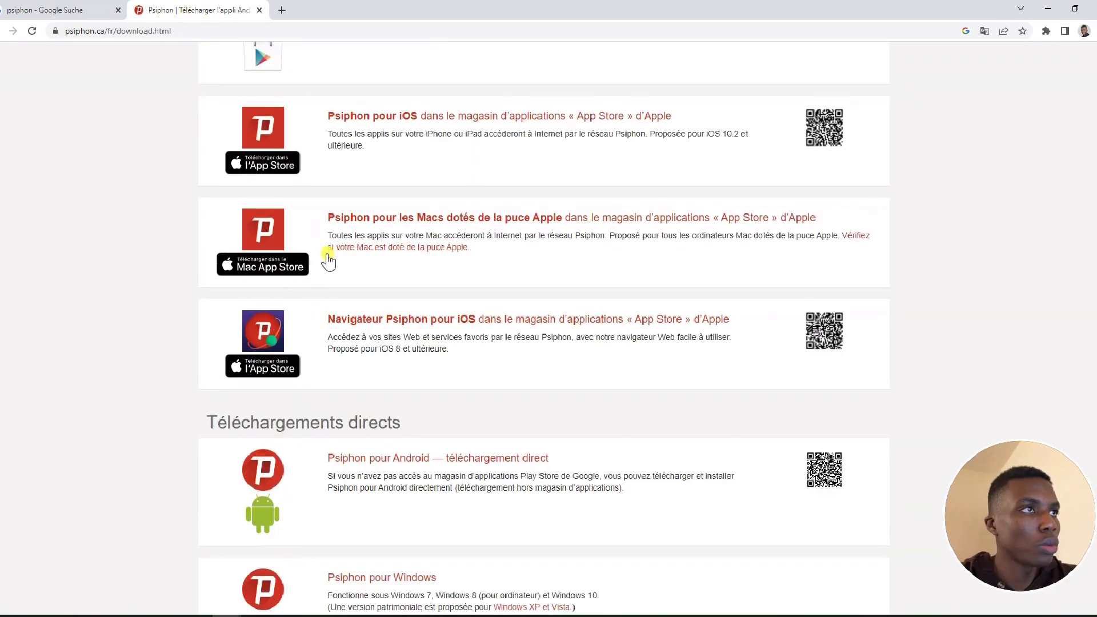
{"action": "scroll", "coordinate": [341, 229], "scroll_direction": "down", "scroll_amount": 4}
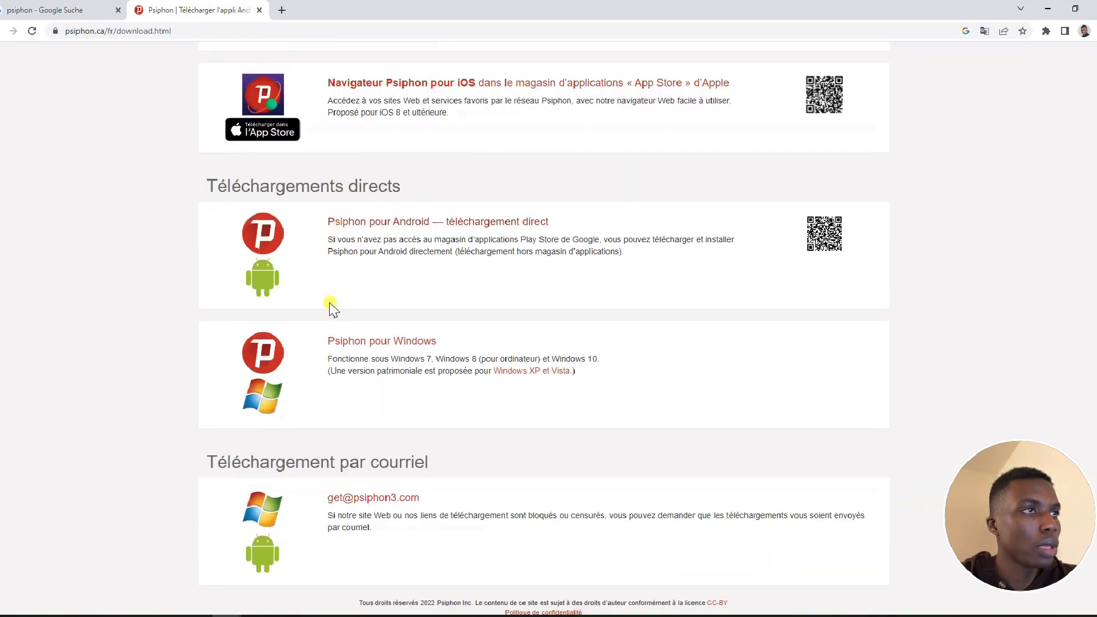
{"action": "left_click", "coordinate": [352, 348]}
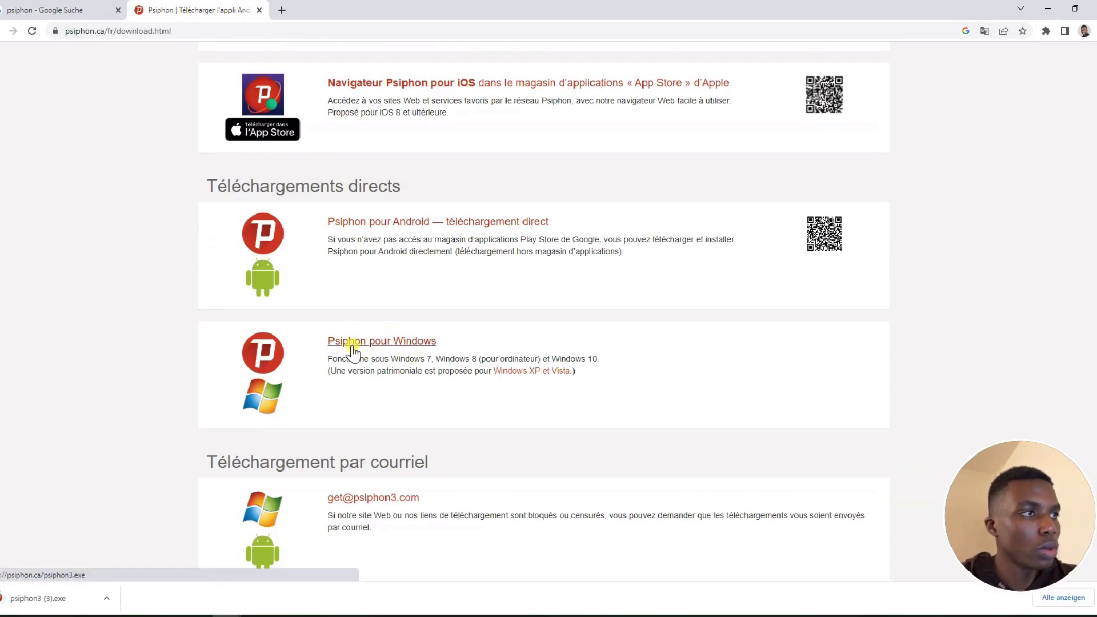
Place the downloaded psiphon3 (3).exe file on the desktop and minimize the browser.
{"action": "left_click_drag", "start_coordinate": [631, 7], "coordinate": [765, 48]}
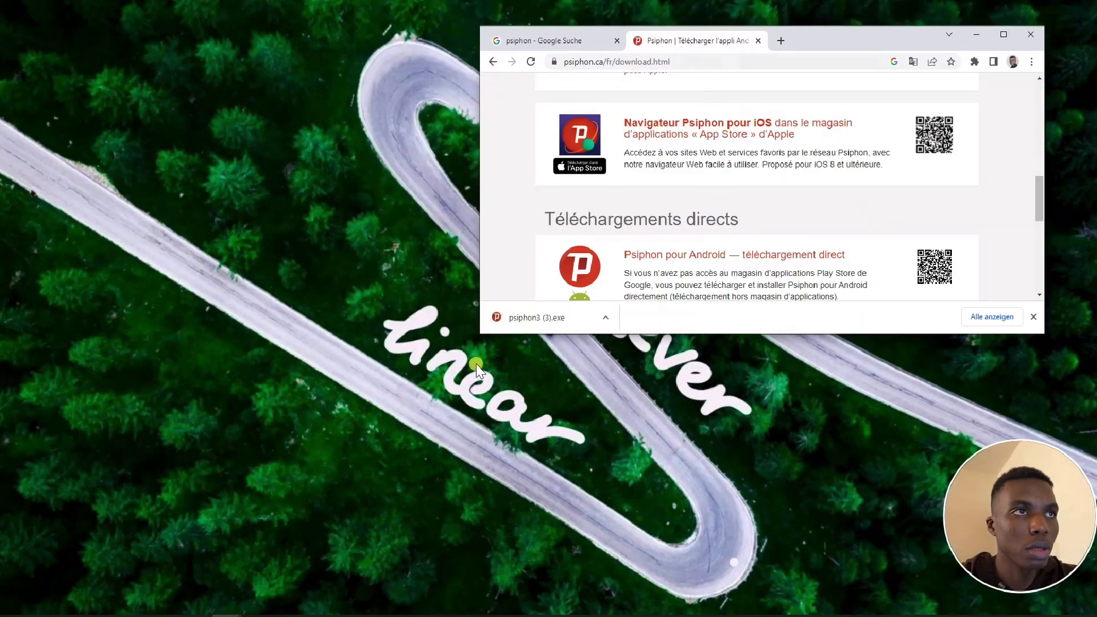
{"action": "left_click_drag", "start_coordinate": [537, 330], "coordinate": [212, 122]}
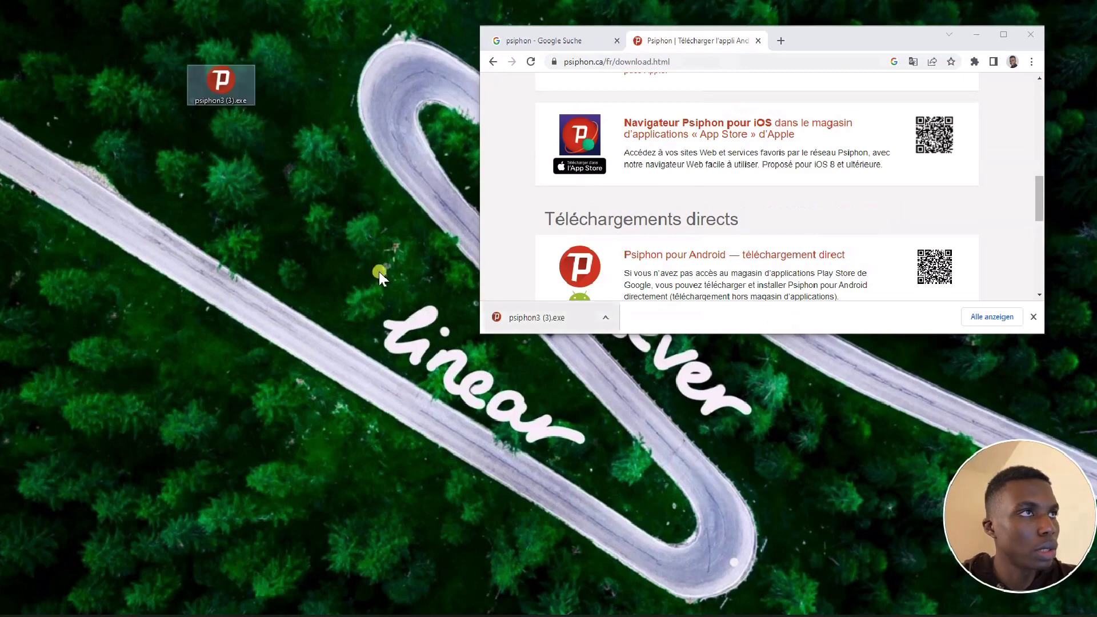
{"action": "left_click", "coordinate": [977, 34]}
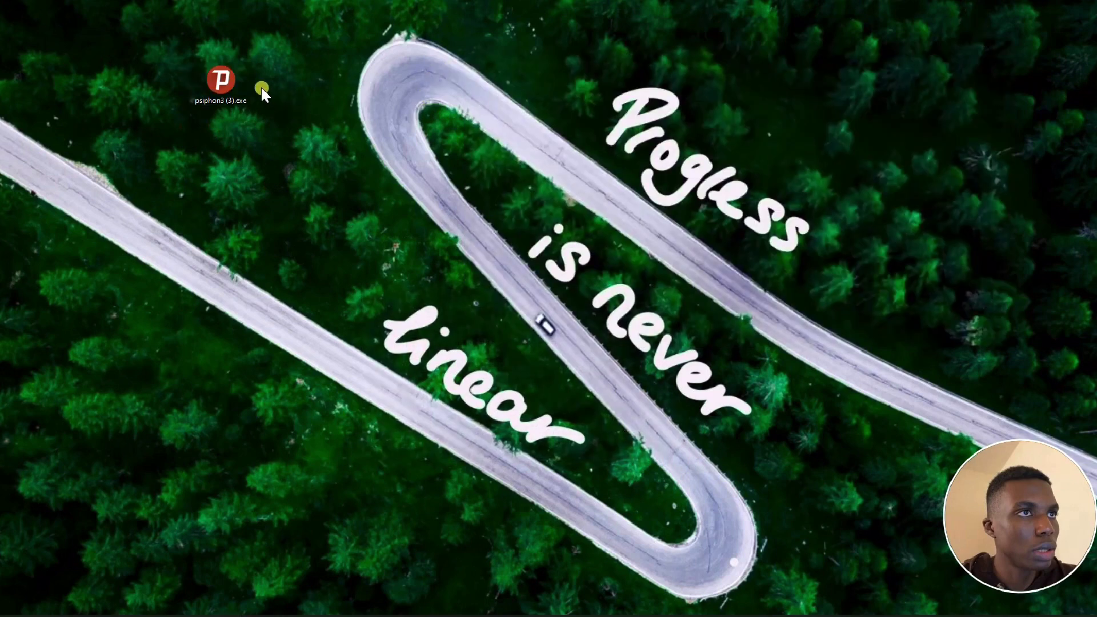
Launch psiphon3 (3).exe from the desktop and show Psiphon maximized, with the browser window minimized.
{"action": "double_click", "coordinate": [227, 79]}
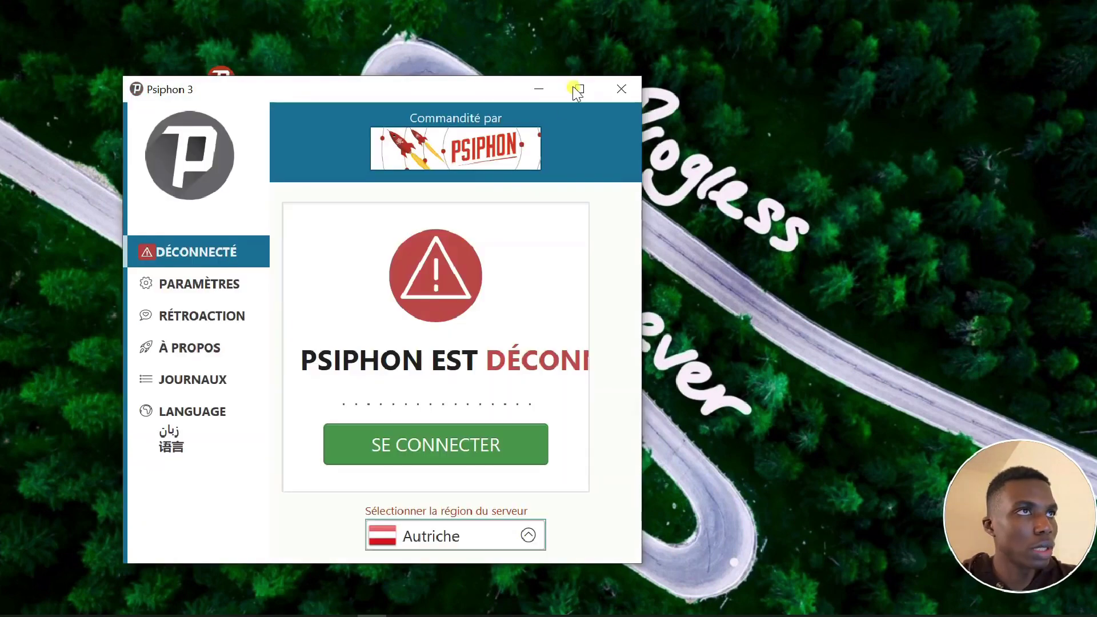
{"action": "left_click", "coordinate": [576, 90]}
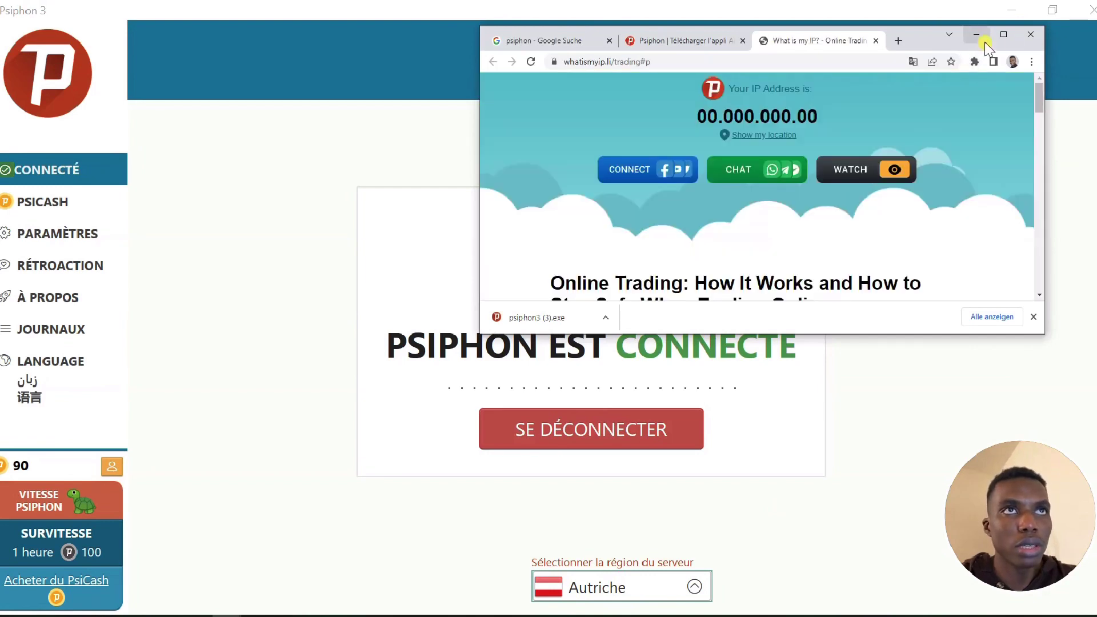
{"action": "left_click", "coordinate": [984, 35]}
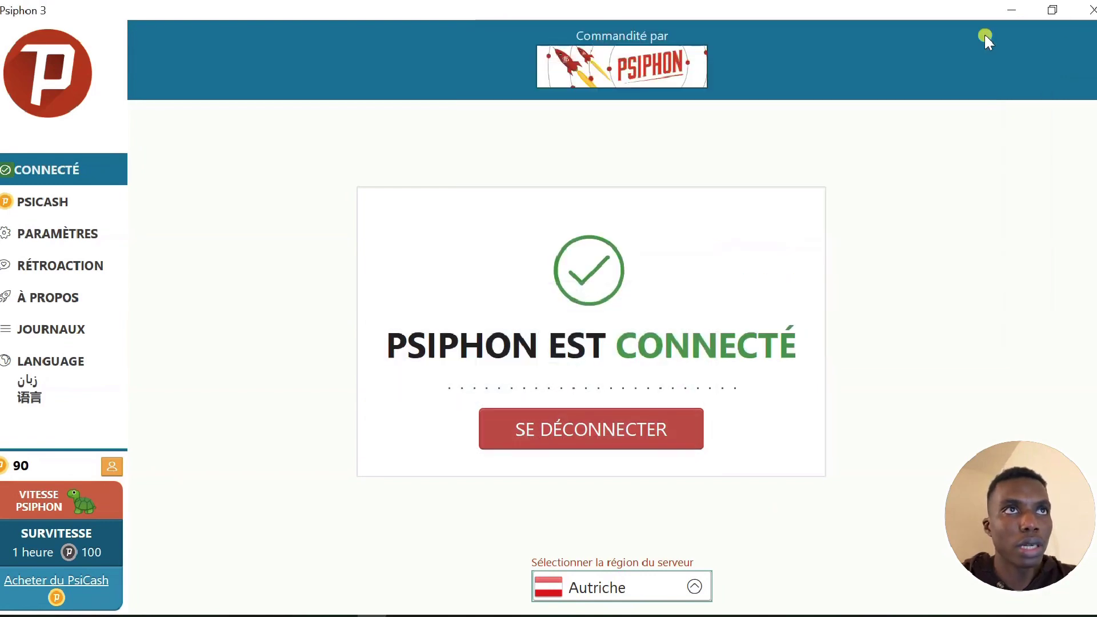
Switch the Psiphon server region to Belgique and close the two pages it opened in the browser.
{"action": "left_click", "coordinate": [656, 585]}
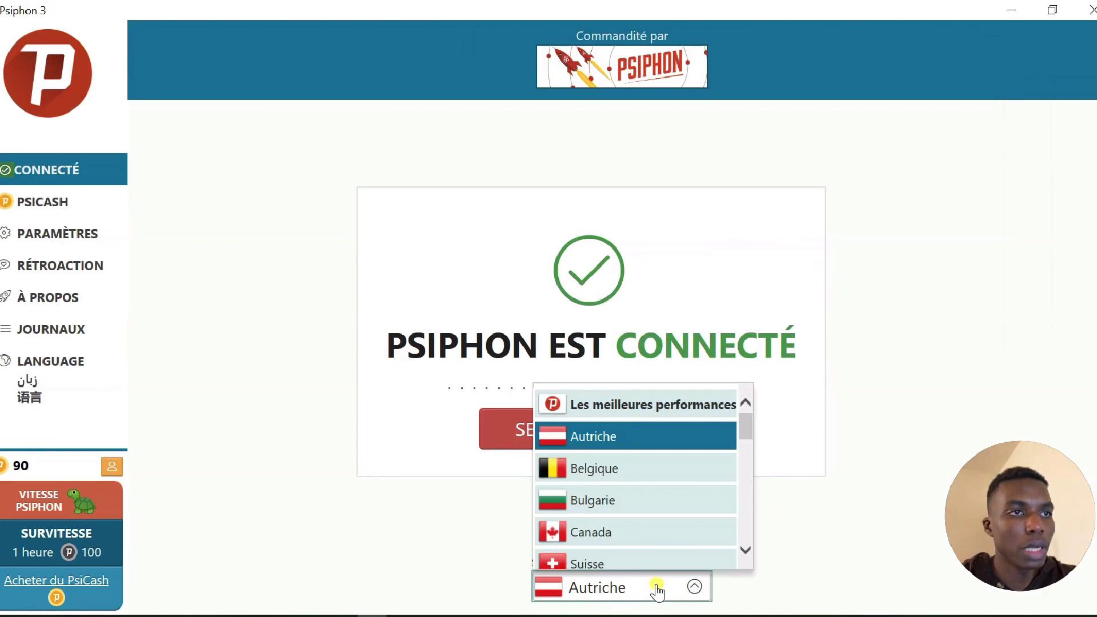
{"action": "left_click", "coordinate": [655, 474]}
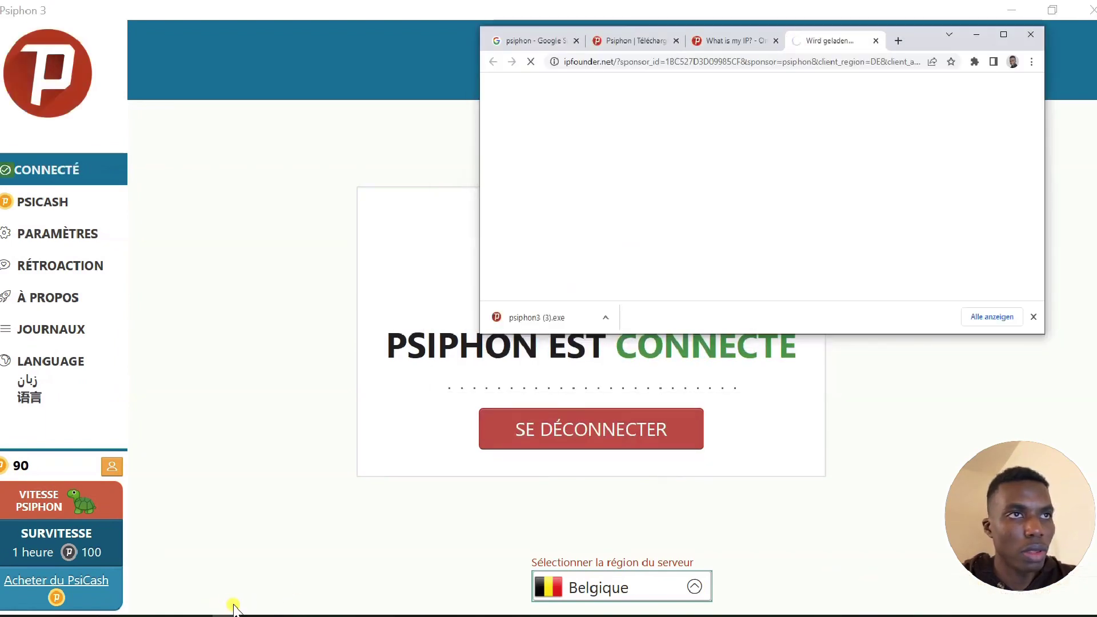
{"action": "left_click", "coordinate": [875, 40]}
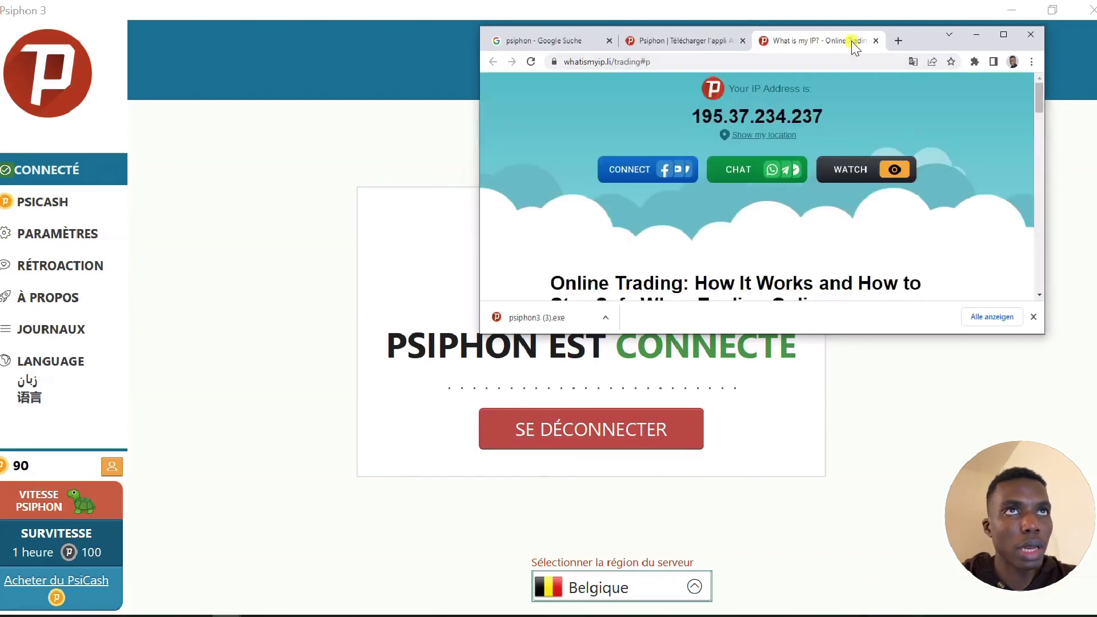
{"action": "left_click", "coordinate": [875, 41]}
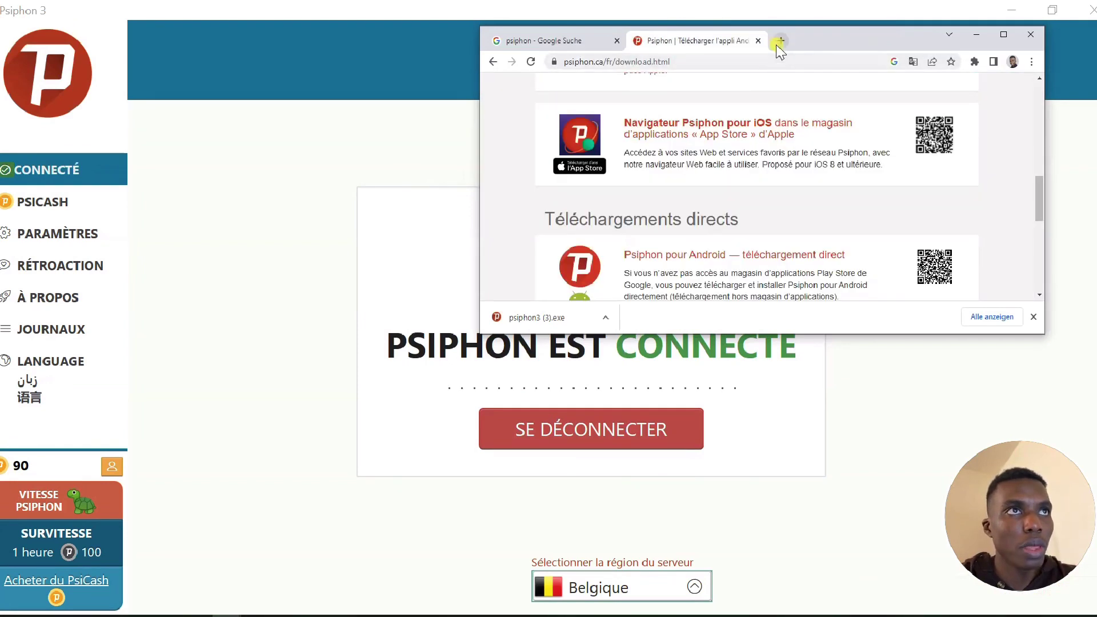
Open chat.openai.com in a new tab of the maximized browser and log in to ChatGPT.
{"action": "left_click", "coordinate": [781, 41]}
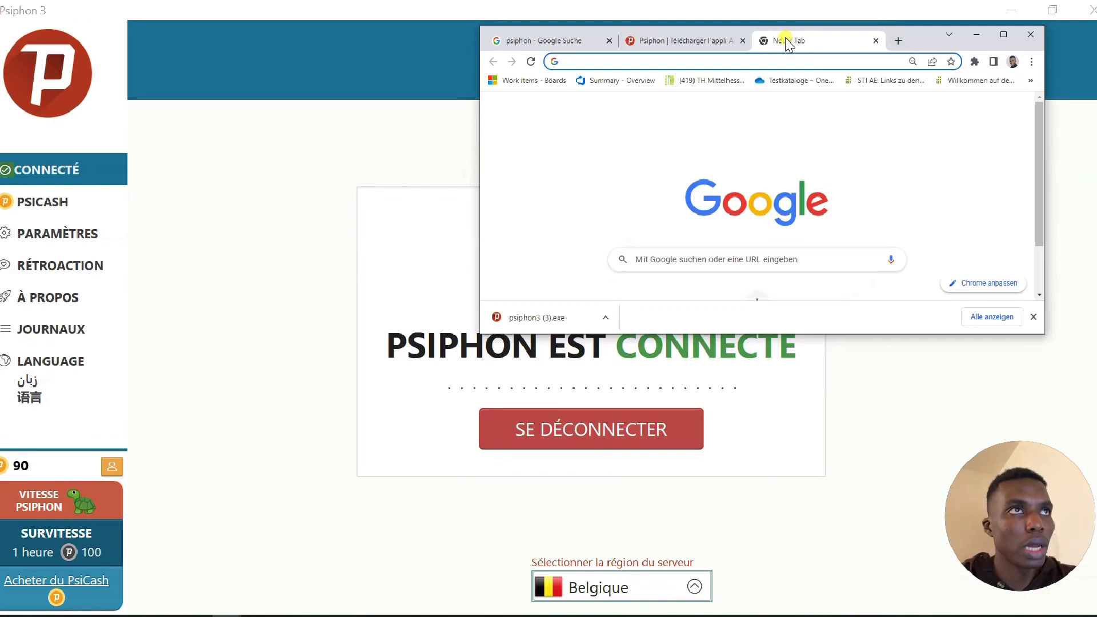
{"action": "type", "text": "chat.openai.com"}
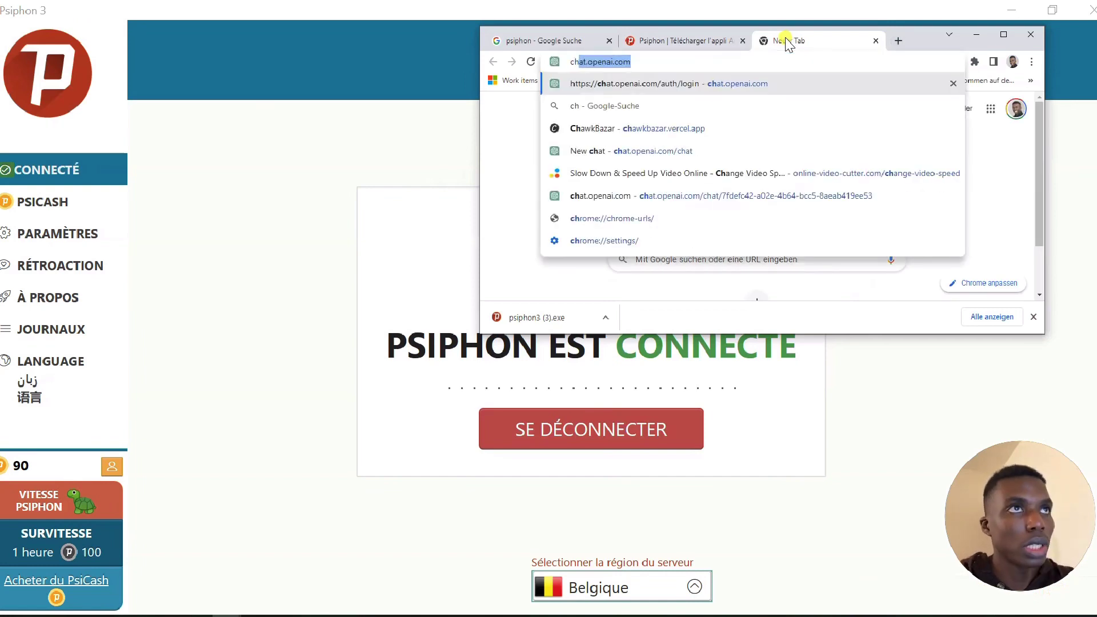
{"action": "key", "text": "Return"}
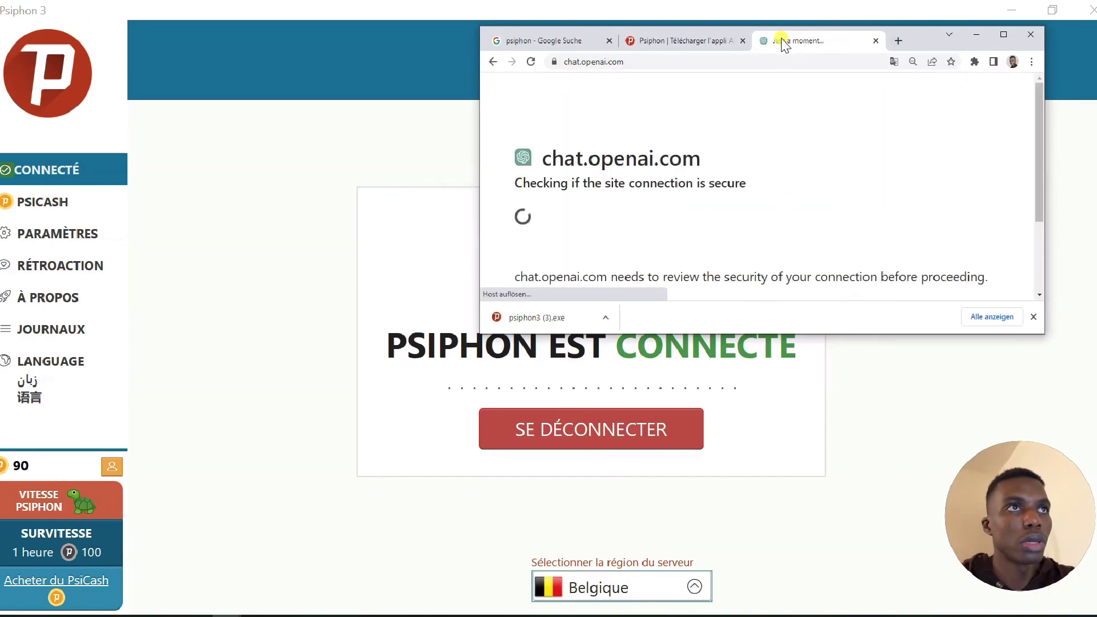
{"action": "left_click", "coordinate": [1003, 34]}
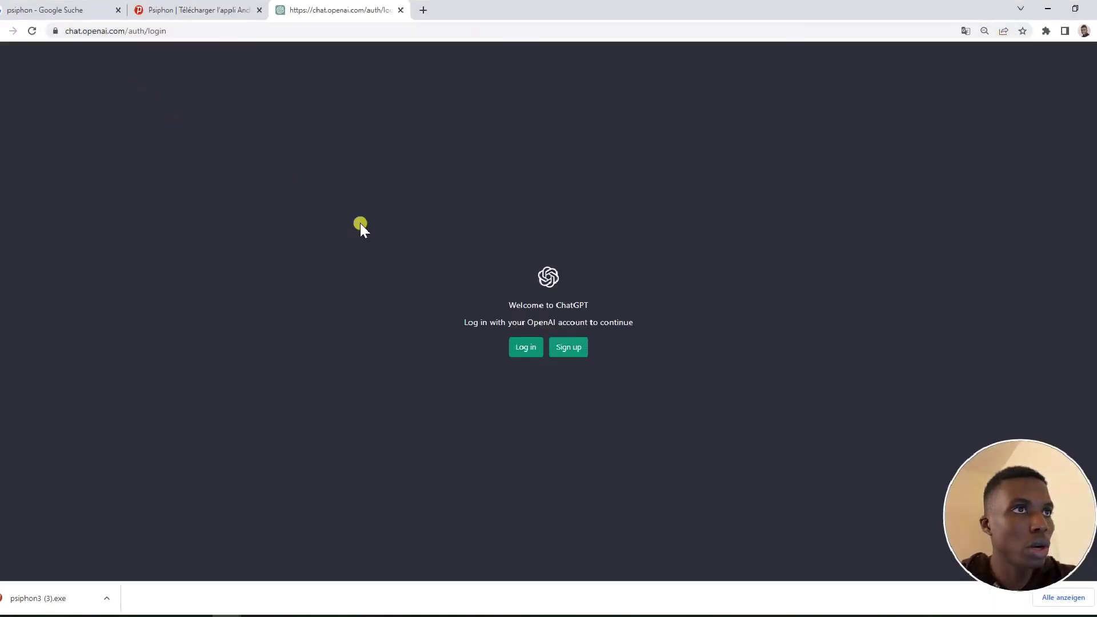
{"action": "left_click", "coordinate": [526, 347]}
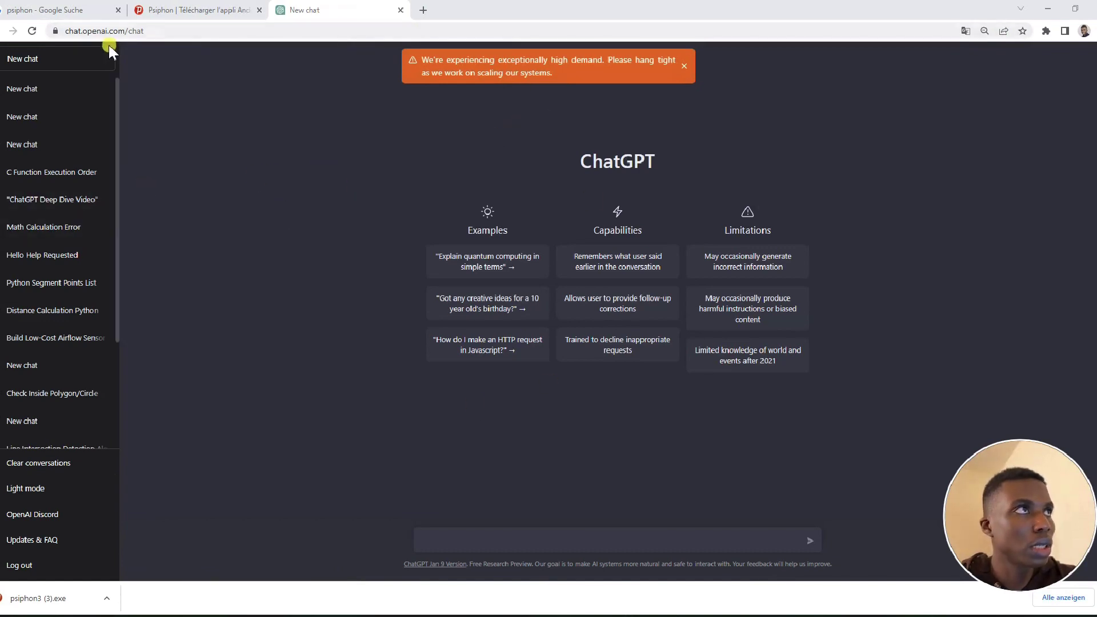
Send ChatGPT the message "bonjour" with the page enlarged to 110 %, and dismiss the downloads bar.
{"action": "left_click", "coordinate": [492, 535]}
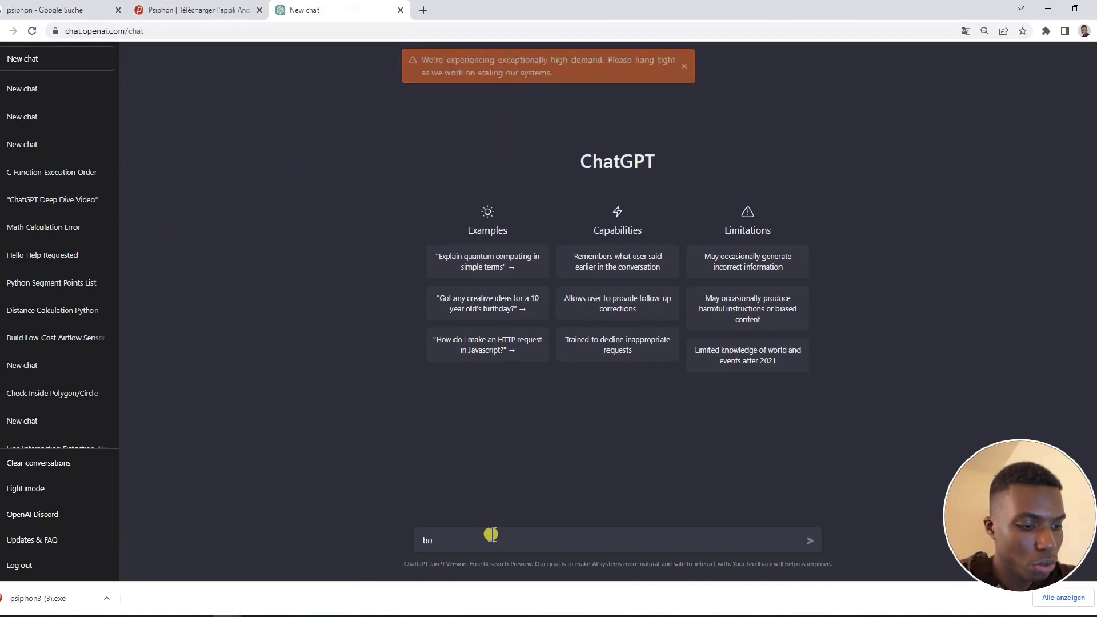
{"action": "key", "text": "ctrl+plus"}
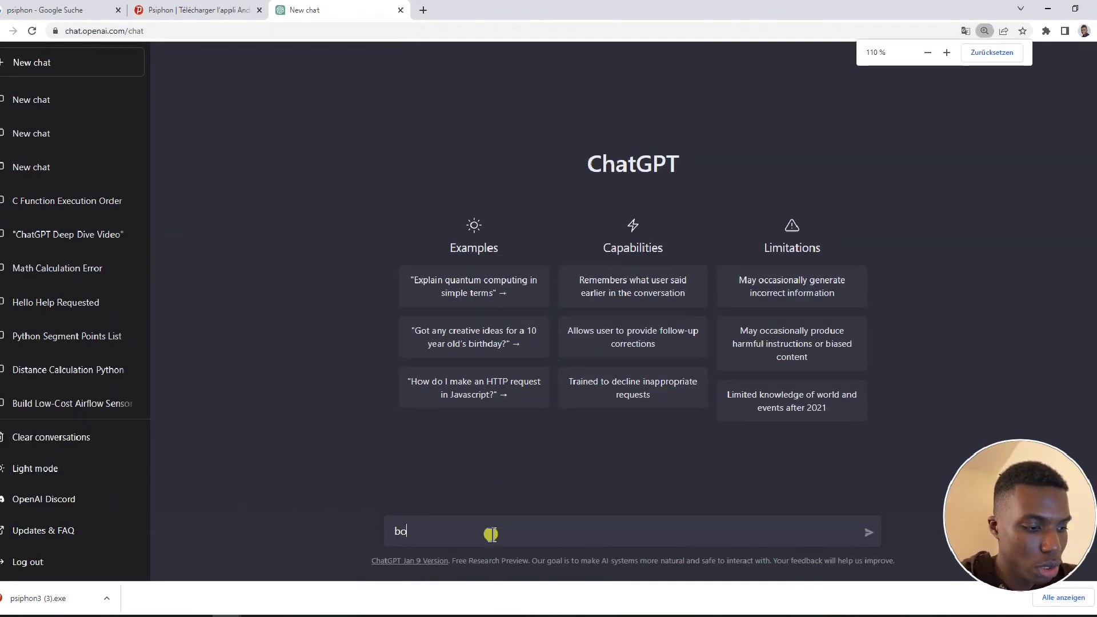
{"action": "type", "text": "bonjour"}
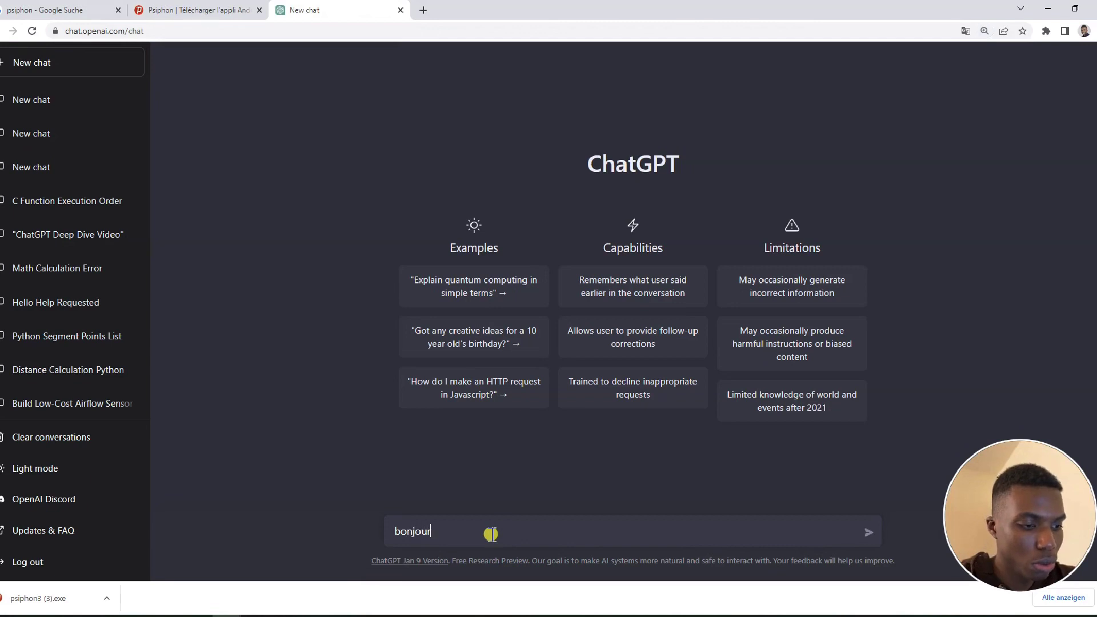
{"action": "key", "text": "Return"}
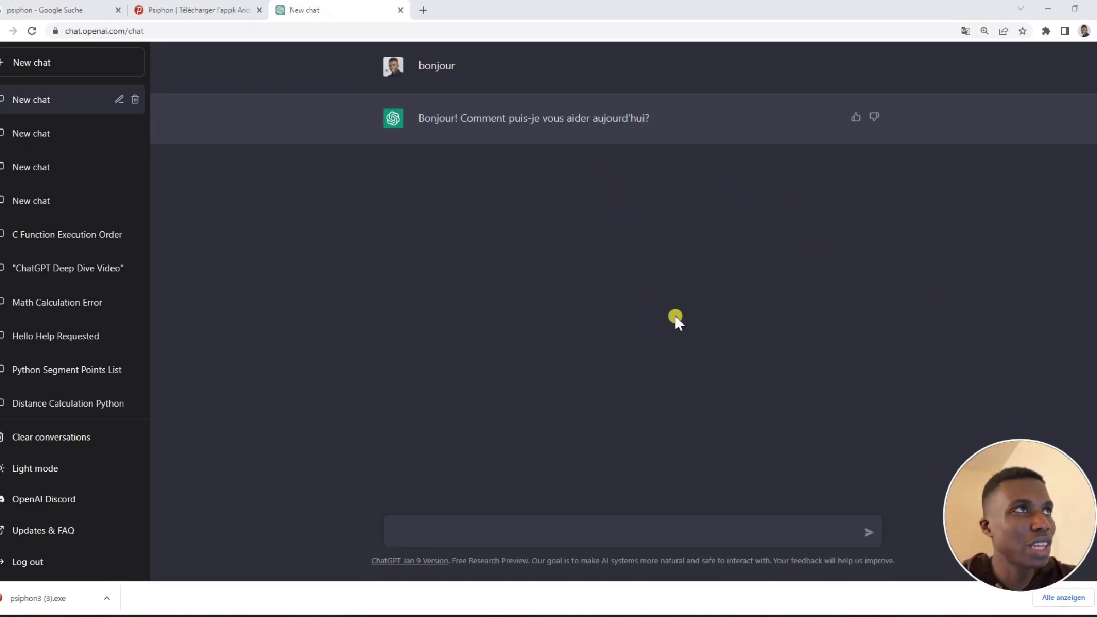
{"action": "left_click", "coordinate": [1089, 598]}
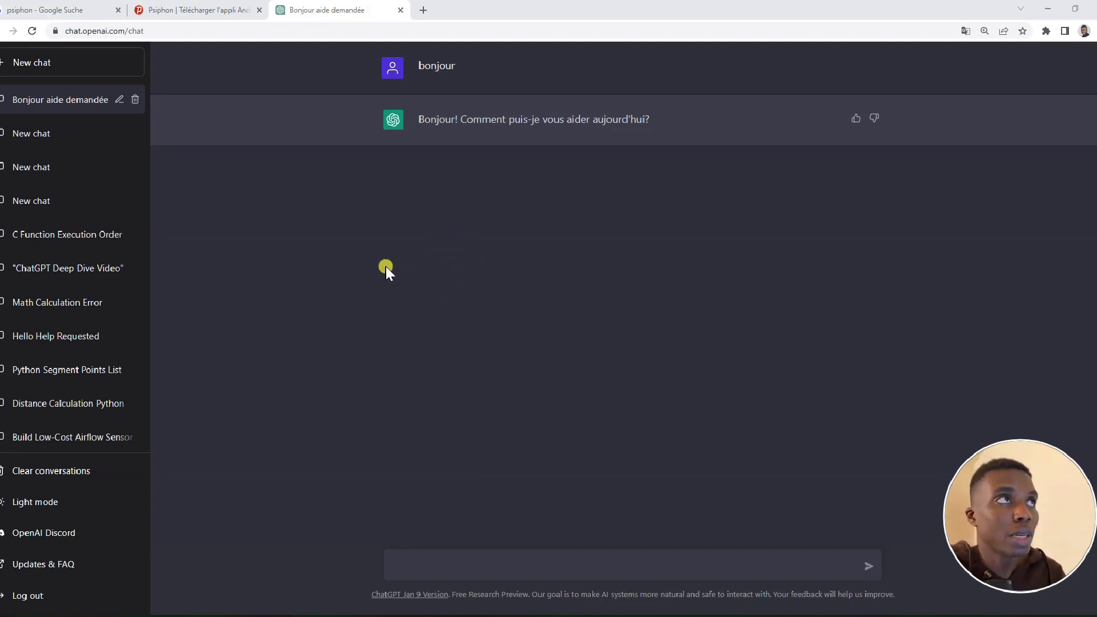
Search for protonvpn in a new tab and download Proton VPN for Windows from its Free VPN Download page.
{"action": "left_click", "coordinate": [426, 11]}
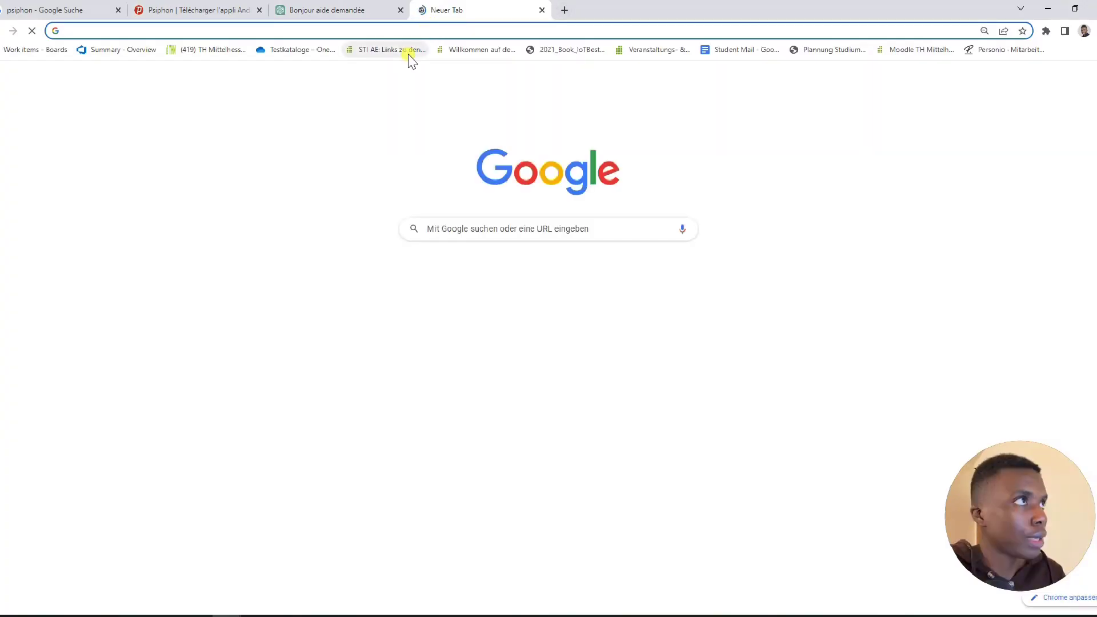
{"action": "type", "text": "pro"}
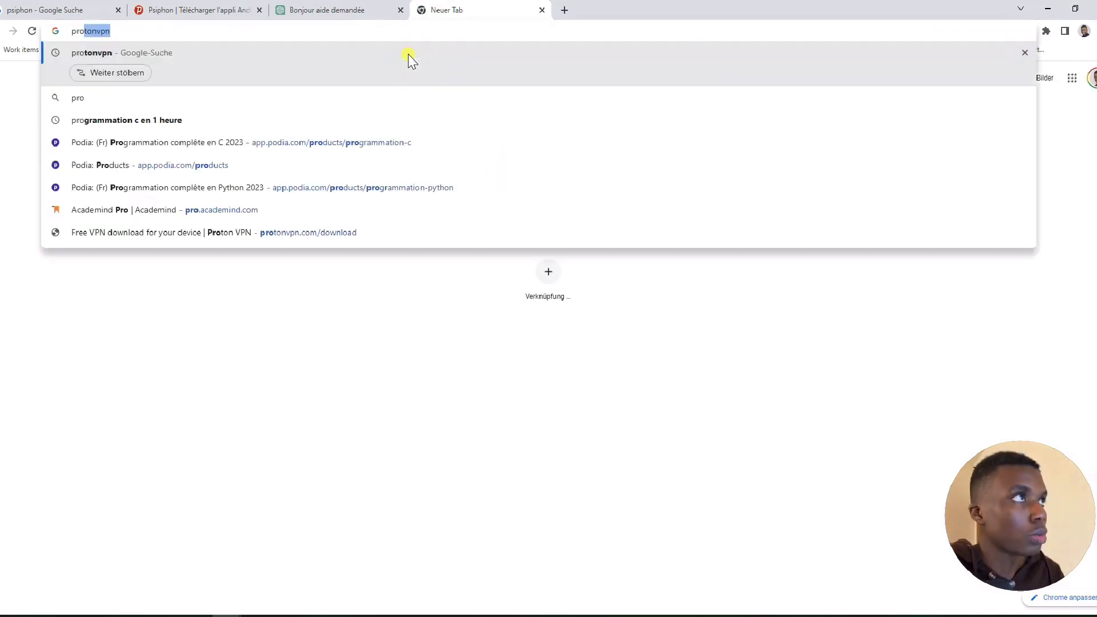
{"action": "type", "text": "tonvpn"}
{"action": "key", "text": "Return"}
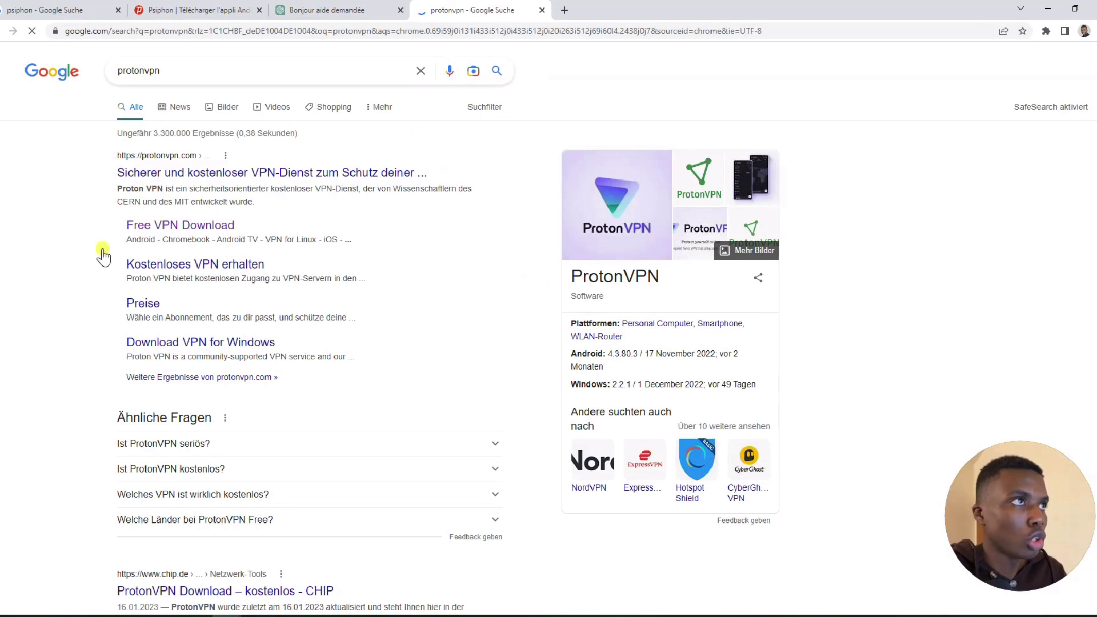
{"action": "left_click", "coordinate": [204, 227]}
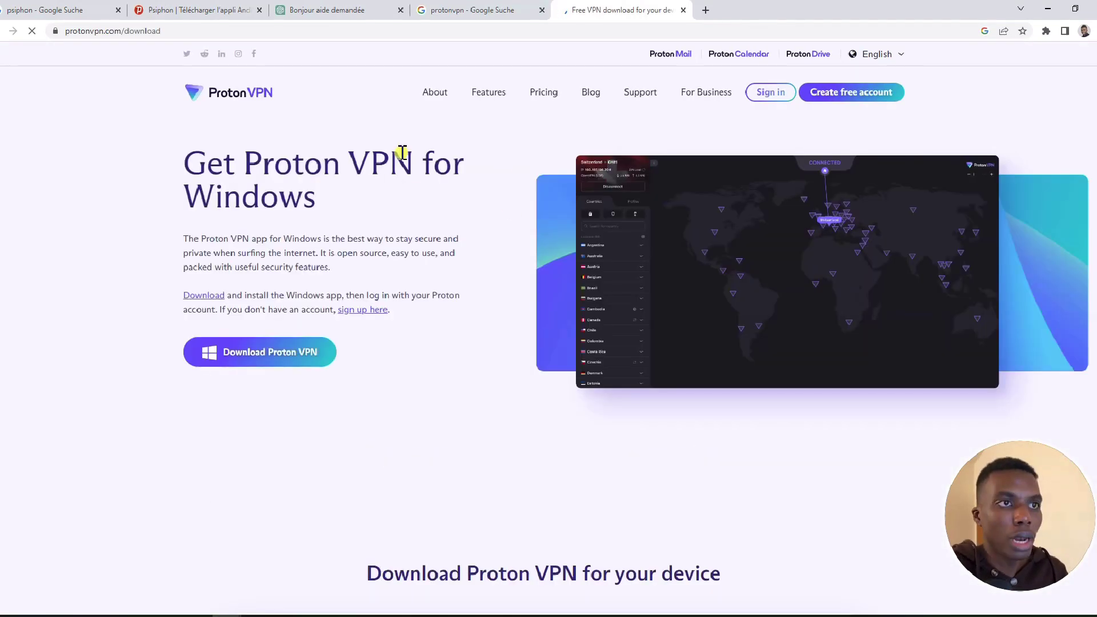
{"action": "left_click", "coordinate": [288, 364]}
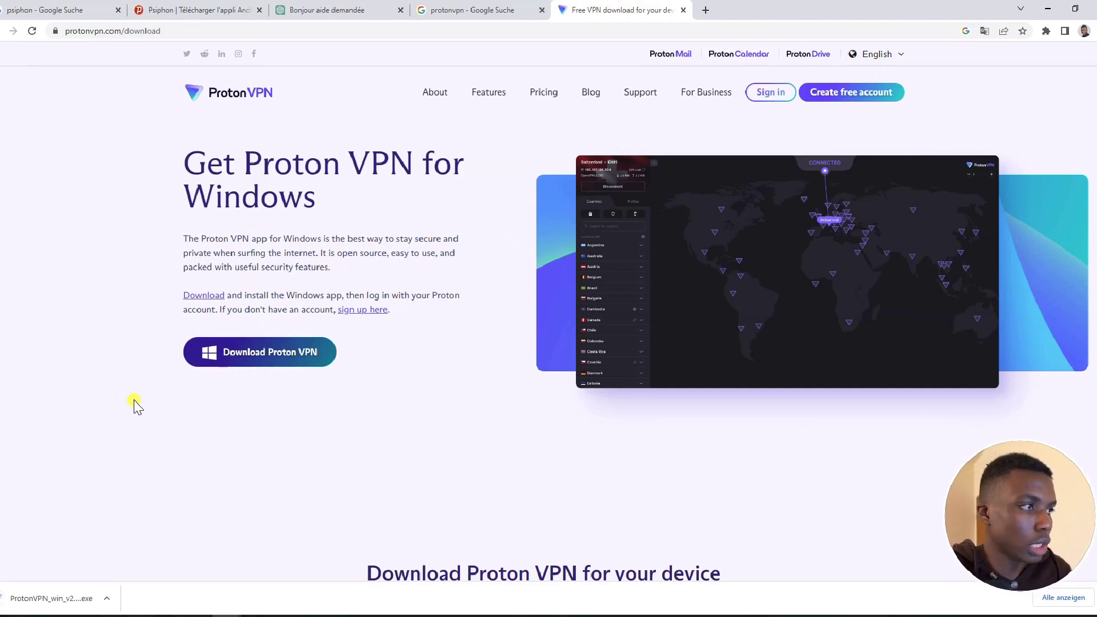
Run the downloaded ProtonVPN installer and complete its setup wizard.
{"action": "left_click", "coordinate": [23, 606]}
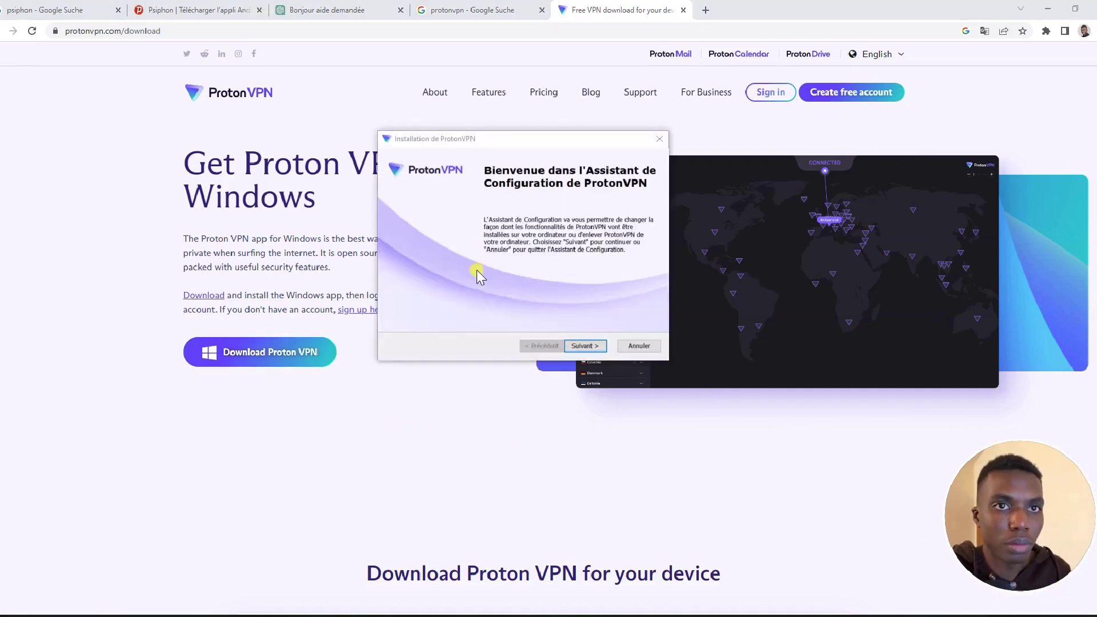
{"action": "left_click", "coordinate": [584, 345]}
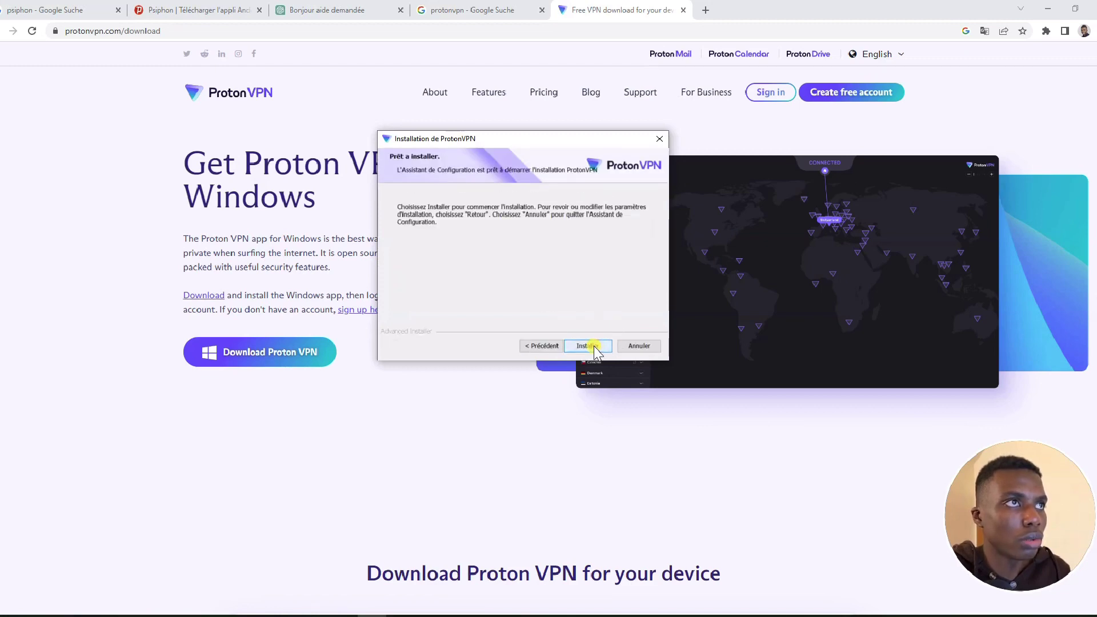
{"action": "left_click", "coordinate": [593, 349]}
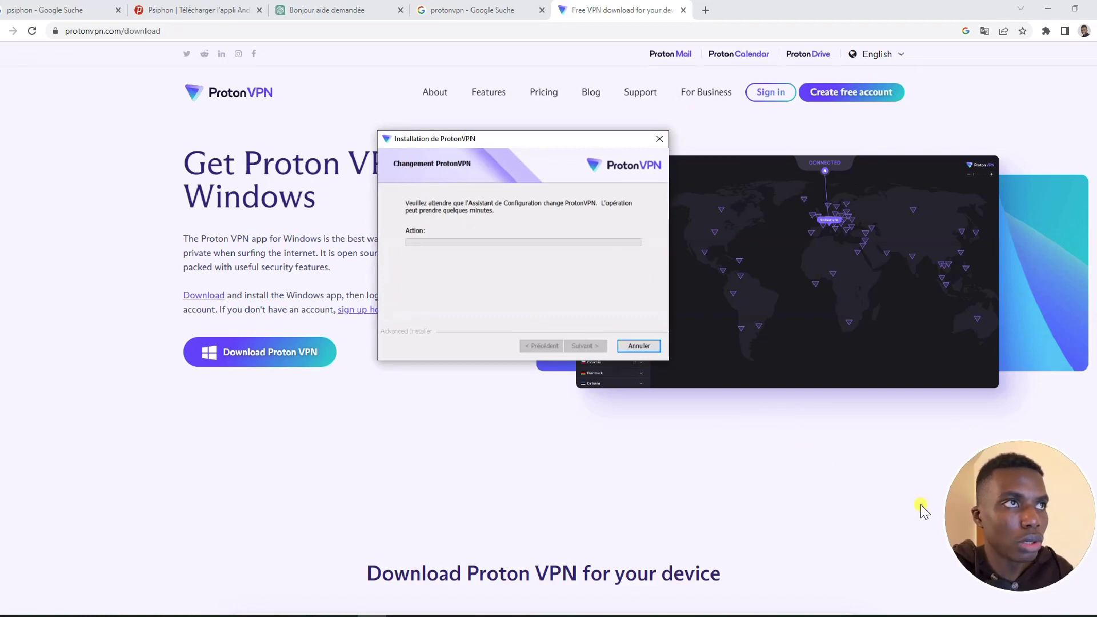
{"action": "mouse_move", "coordinate": [932, 506]}
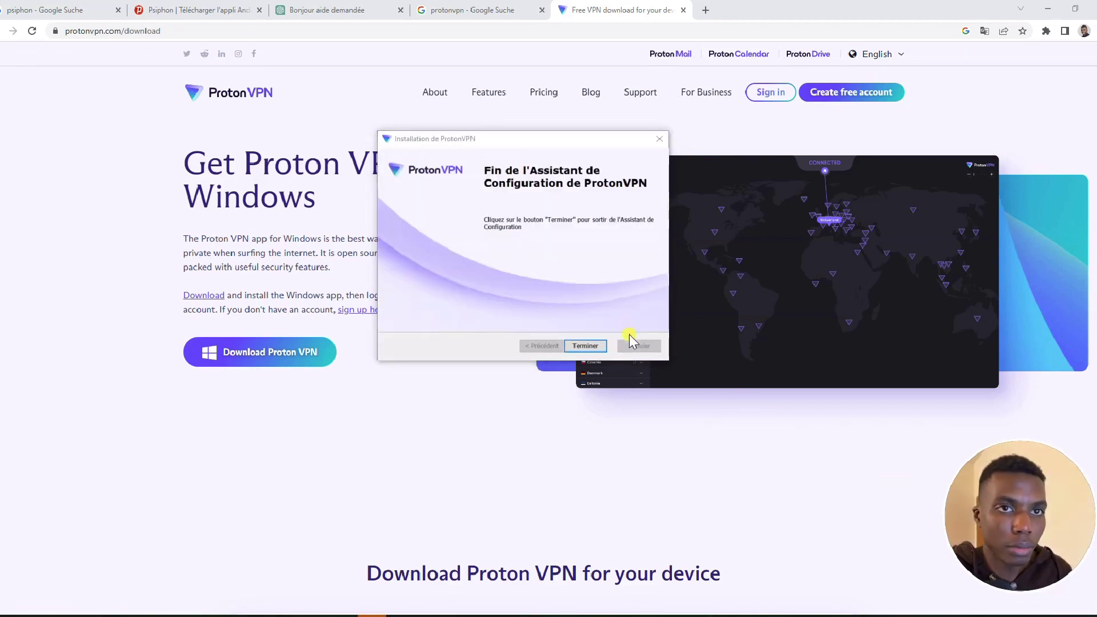
{"action": "left_click", "coordinate": [594, 349]}
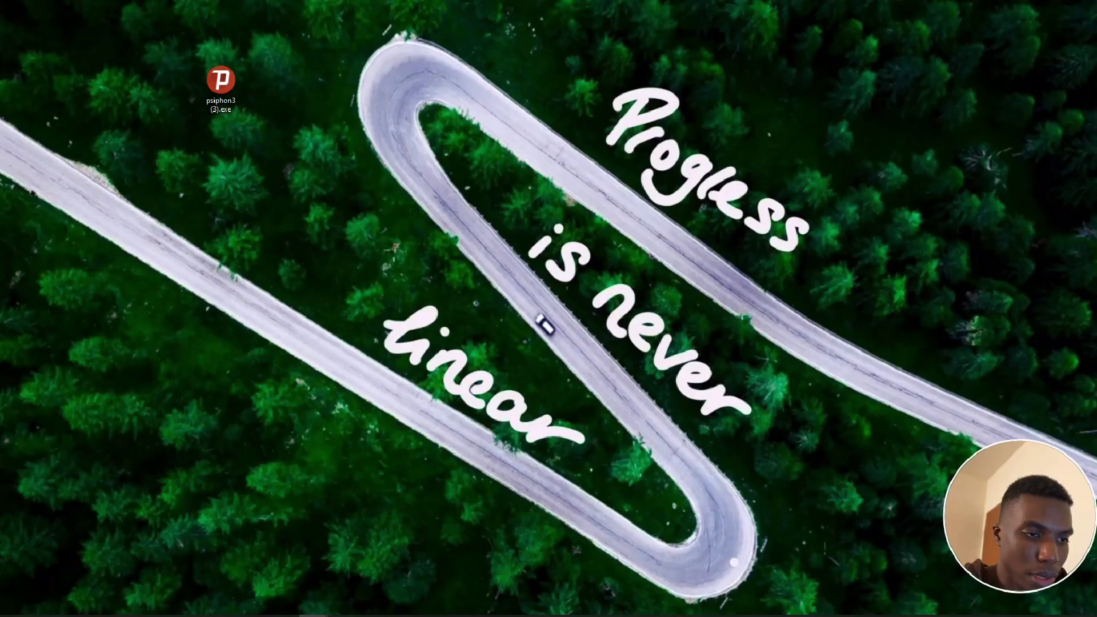
Place the Proton VPN shortcut directly below the Psiphon icon on the desktop and launch Proton VPN.
{"action": "left_click_drag", "start_coordinate": [3, 388], "coordinate": [304, 289]}
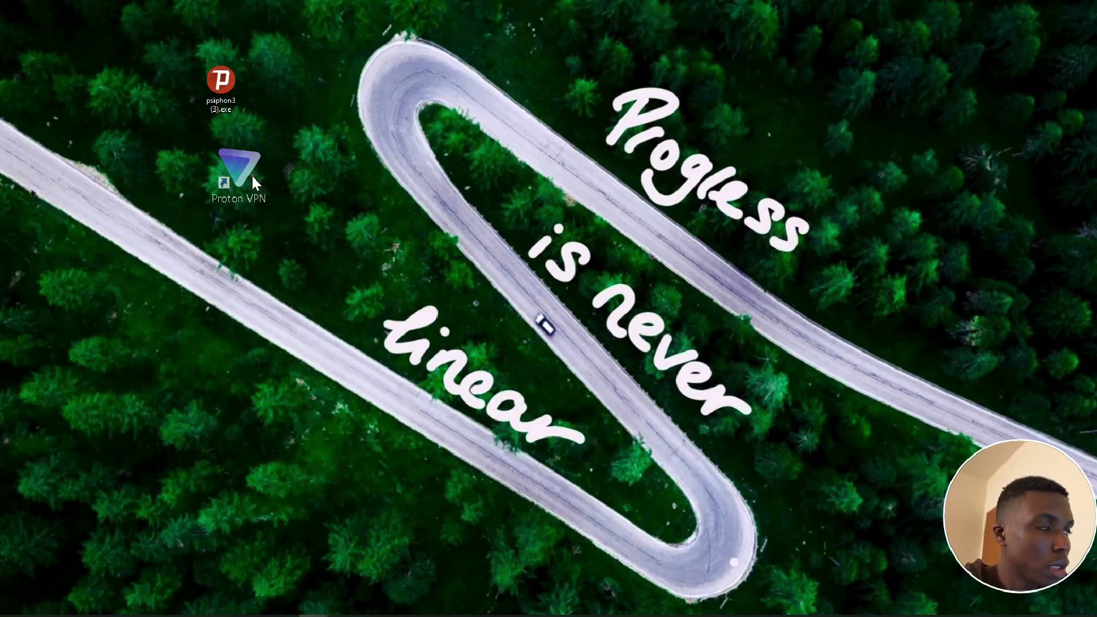
{"action": "left_click_drag", "start_coordinate": [251, 173], "coordinate": [251, 174]}
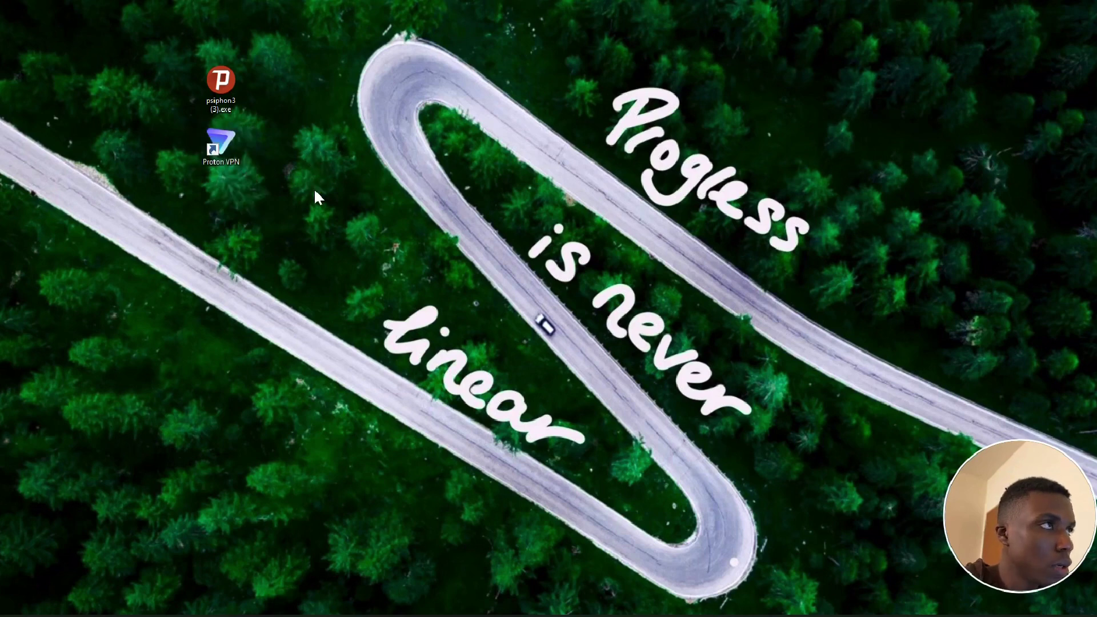
{"action": "left_click", "coordinate": [193, 127]}
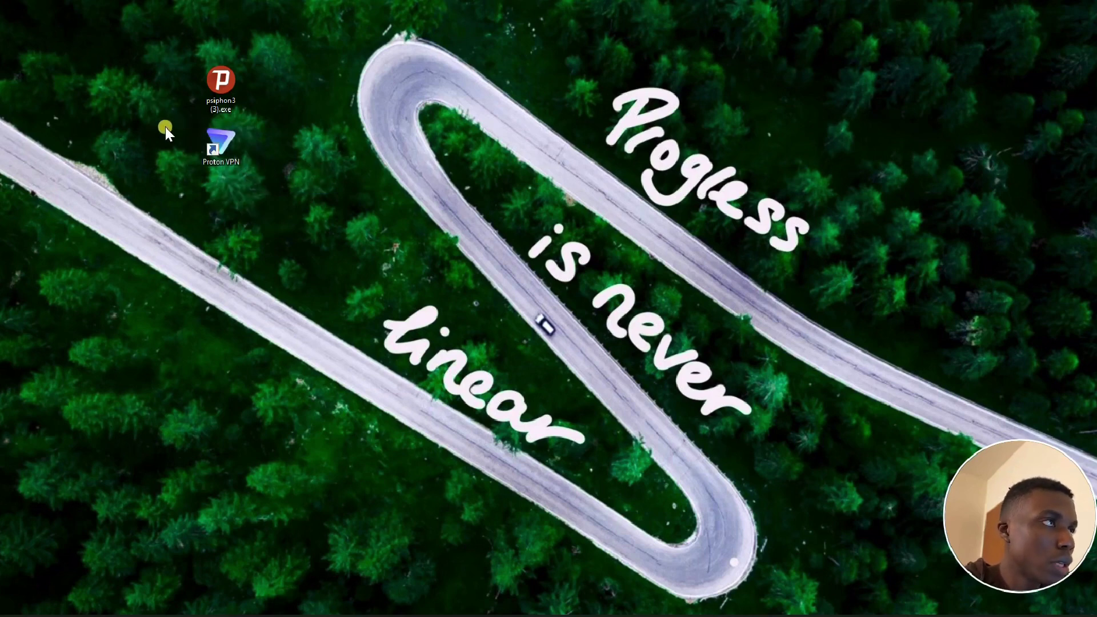
{"action": "double_click", "coordinate": [218, 143]}
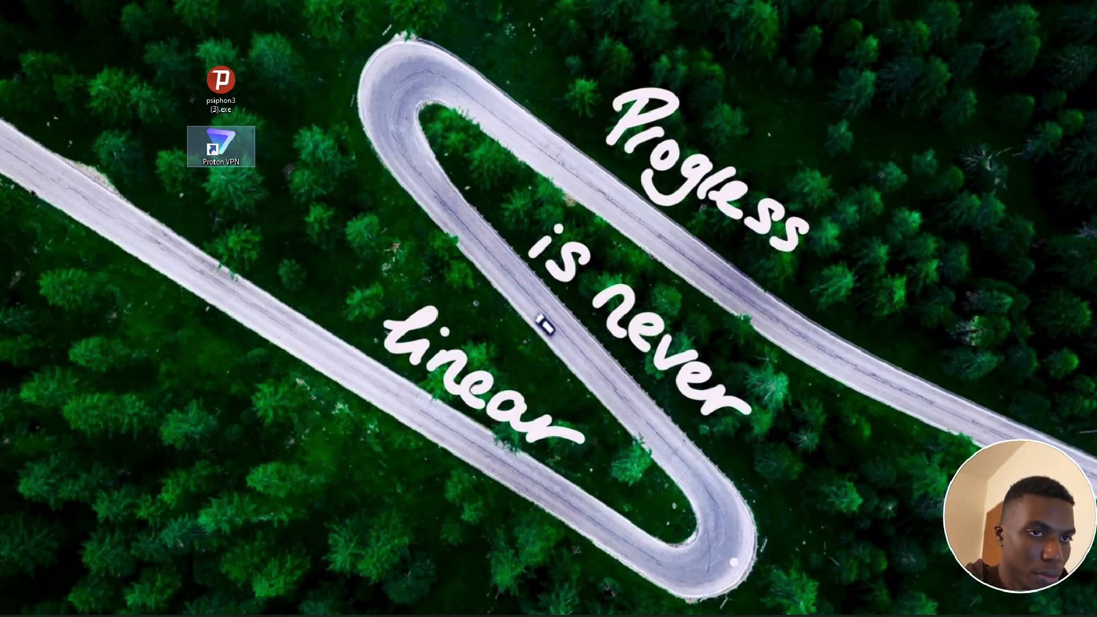
{"action": "mouse_move", "coordinate": [983, 576]}
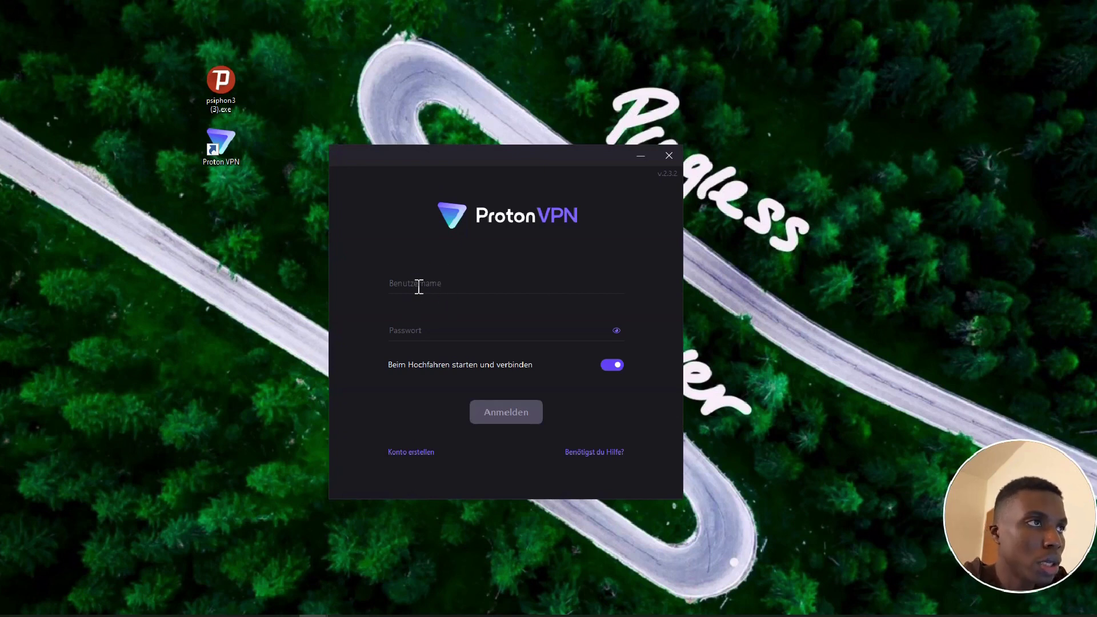
Examine the Proton VPN login form and the username, password and e-mail fields of the Proton account sign-up page, and minimize the browser.
{"action": "left_click", "coordinate": [398, 286]}
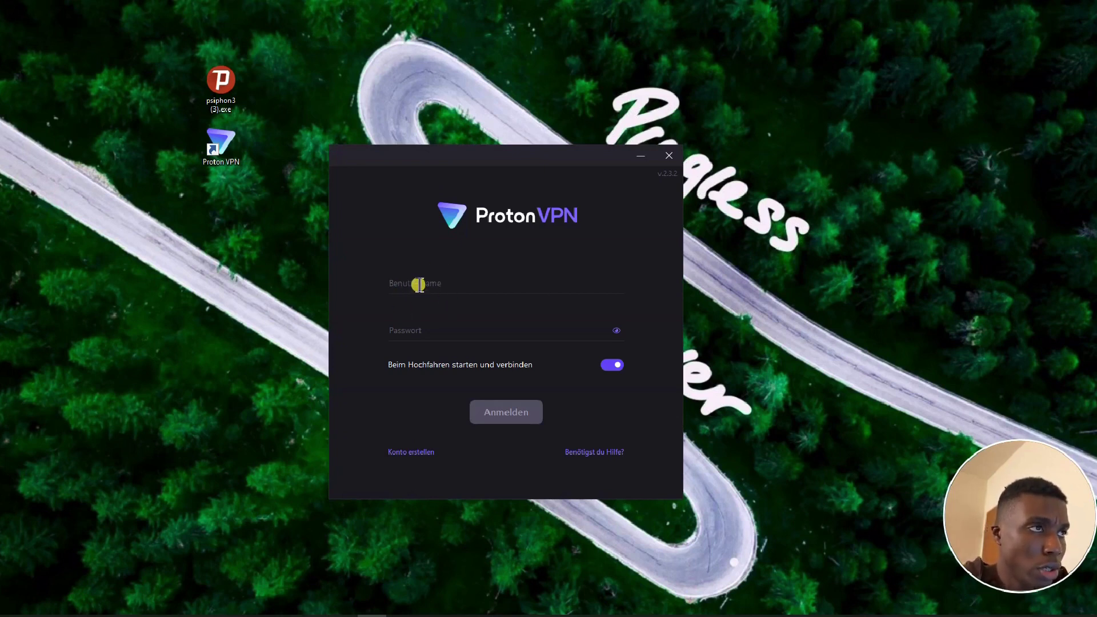
{"action": "left_click", "coordinate": [411, 281]}
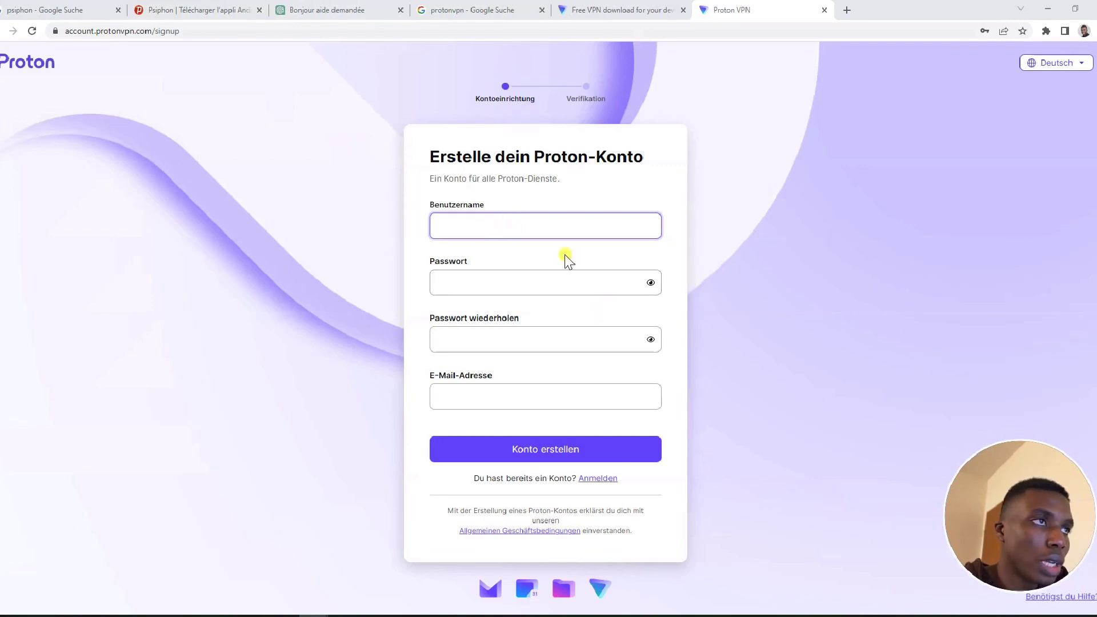
{"action": "left_click", "coordinate": [531, 225]}
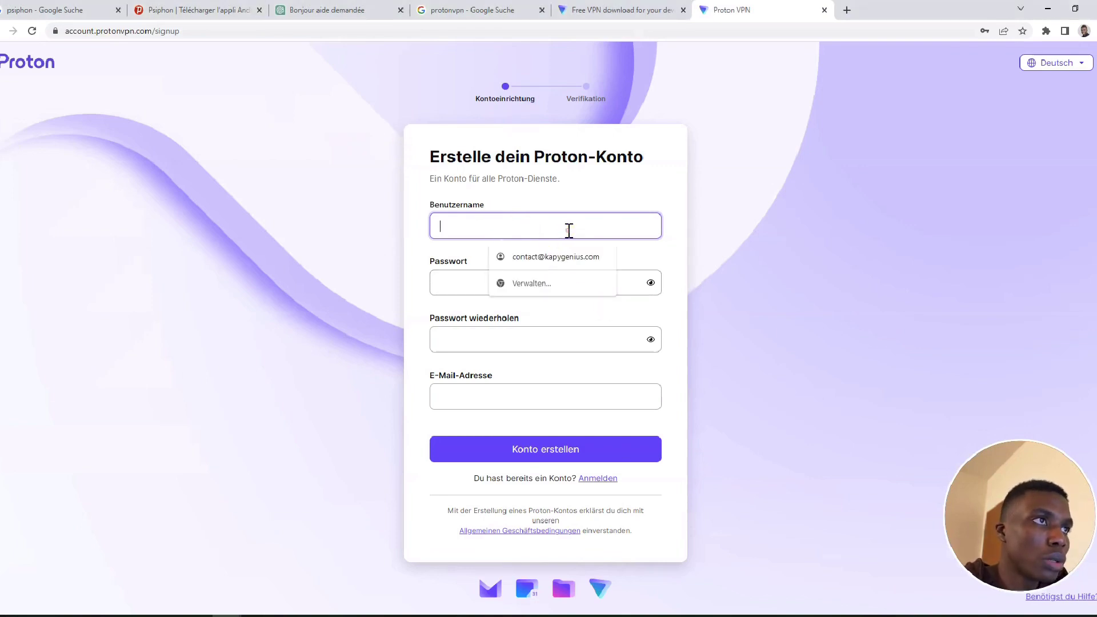
{"action": "left_click", "coordinate": [457, 281]}
{"action": "left_click", "coordinate": [459, 344]}
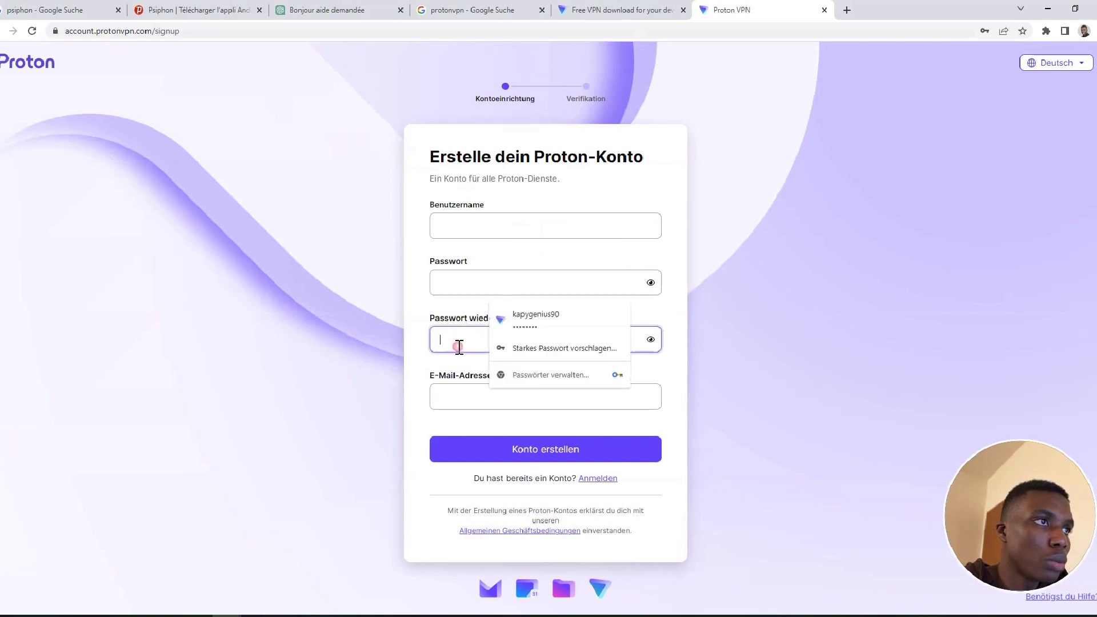
{"action": "left_click", "coordinate": [405, 389]}
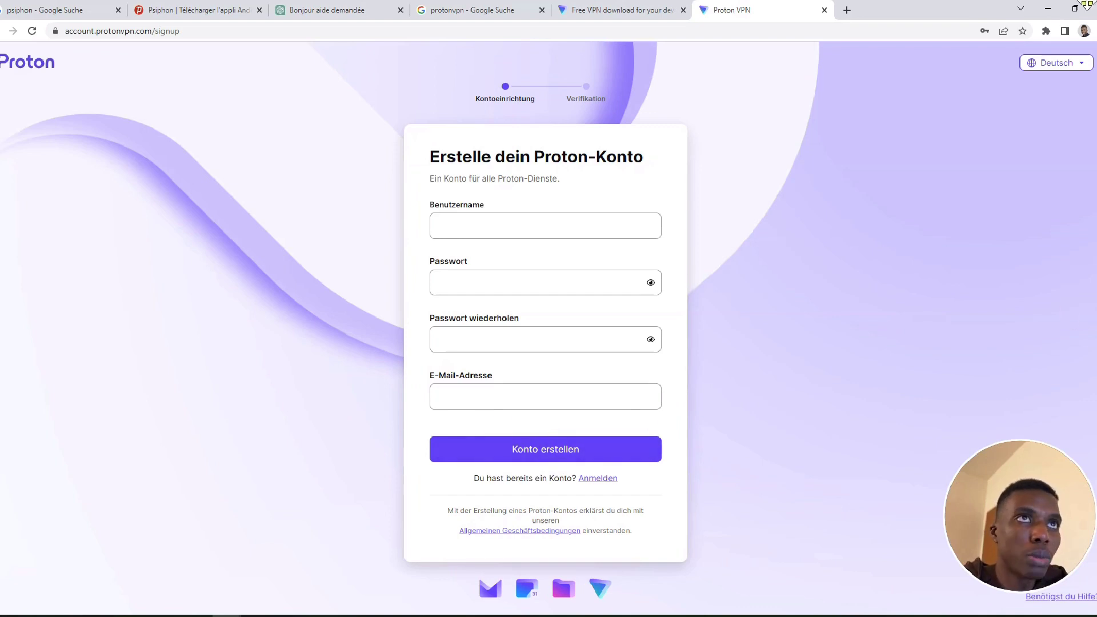
{"action": "left_click", "coordinate": [1047, 9]}
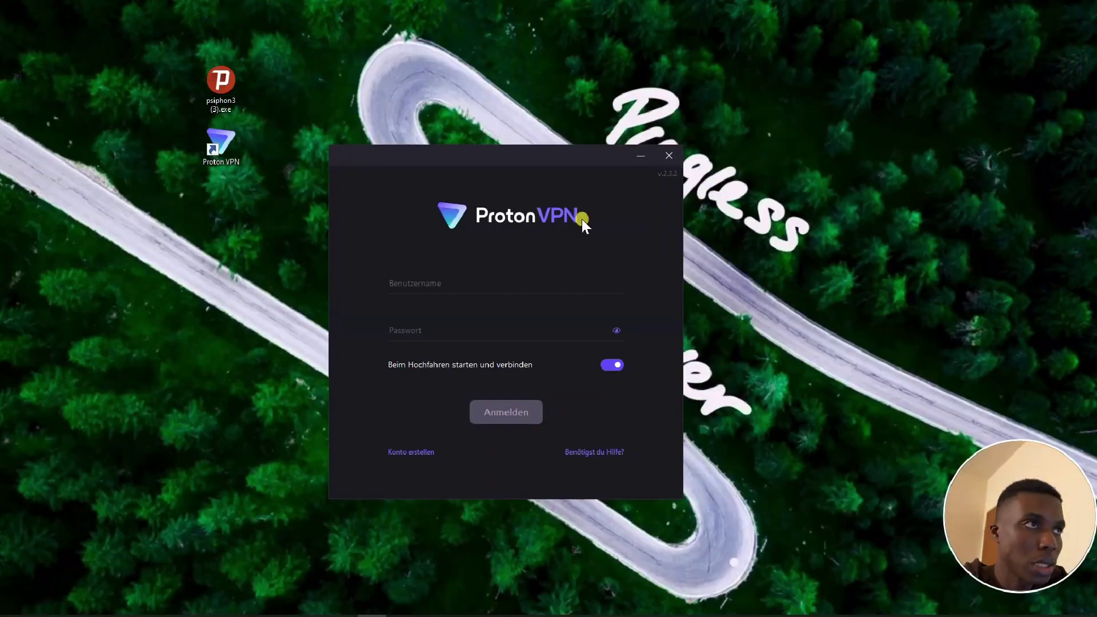
Close the Plus upgrade offer in Proton VPN and maximize the main window.
{"action": "left_click_drag", "start_coordinate": [540, 157], "coordinate": [595, 131]}
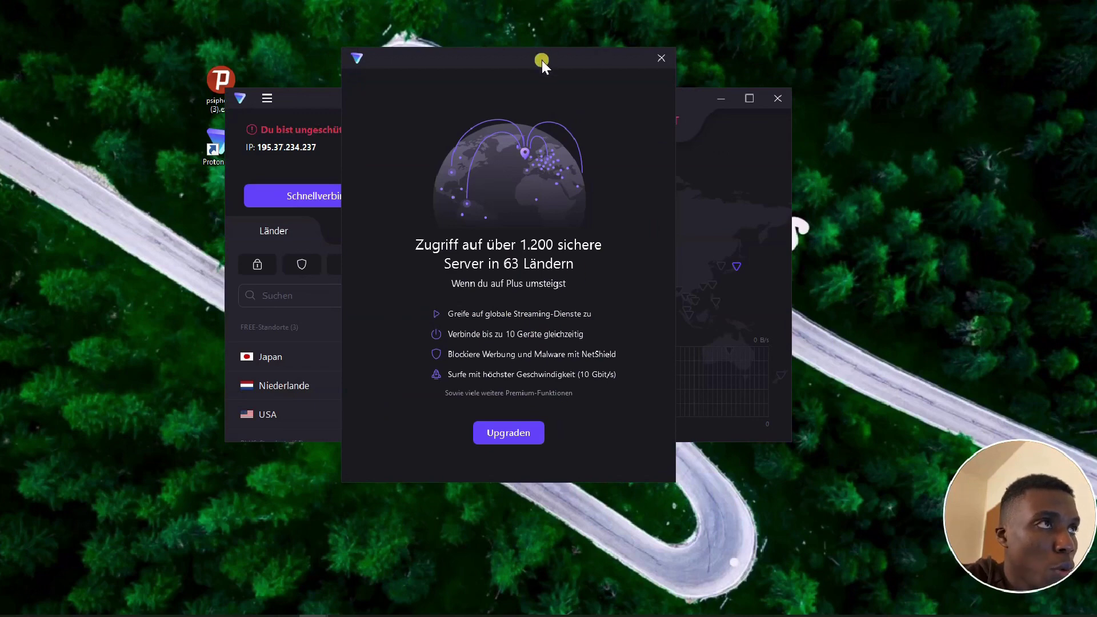
{"action": "left_click_drag", "start_coordinate": [541, 60], "coordinate": [594, 49]}
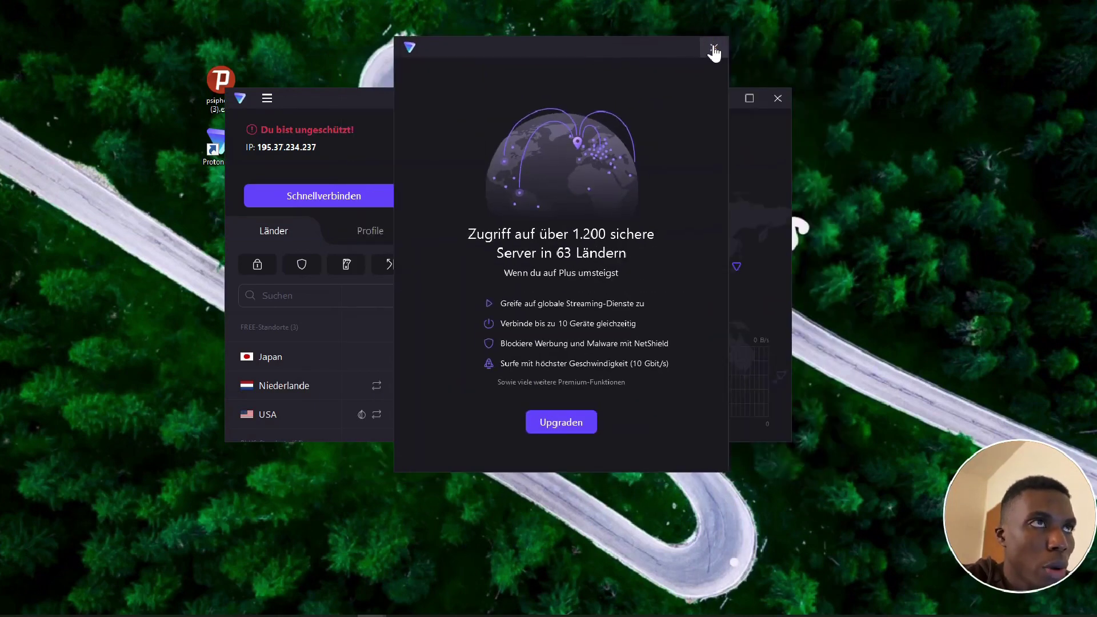
{"action": "left_click", "coordinate": [714, 49]}
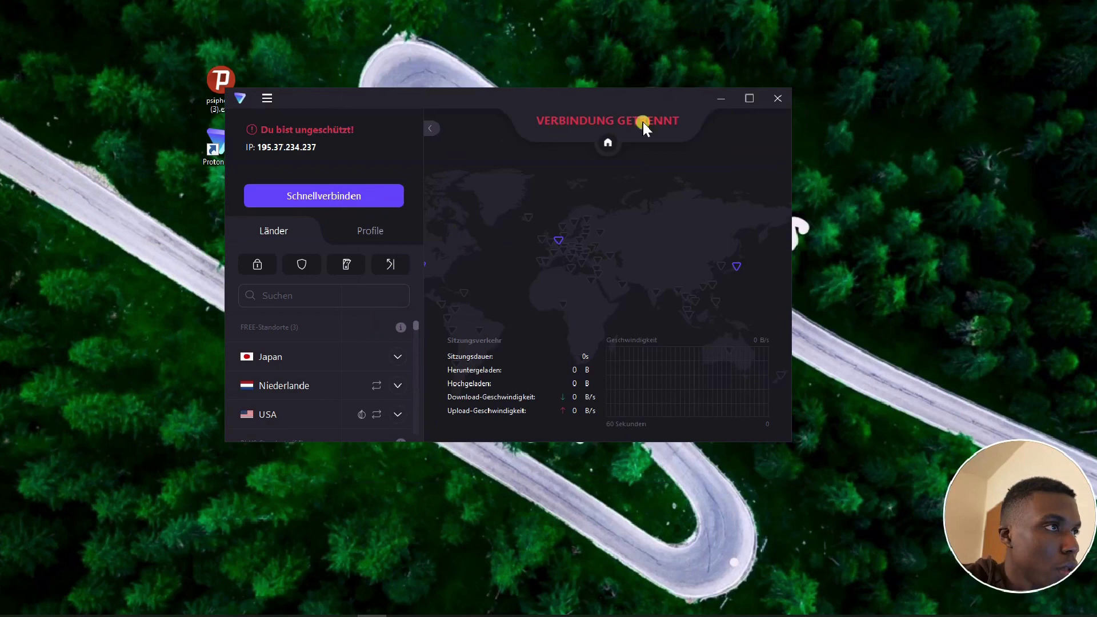
{"action": "left_click", "coordinate": [751, 99]}
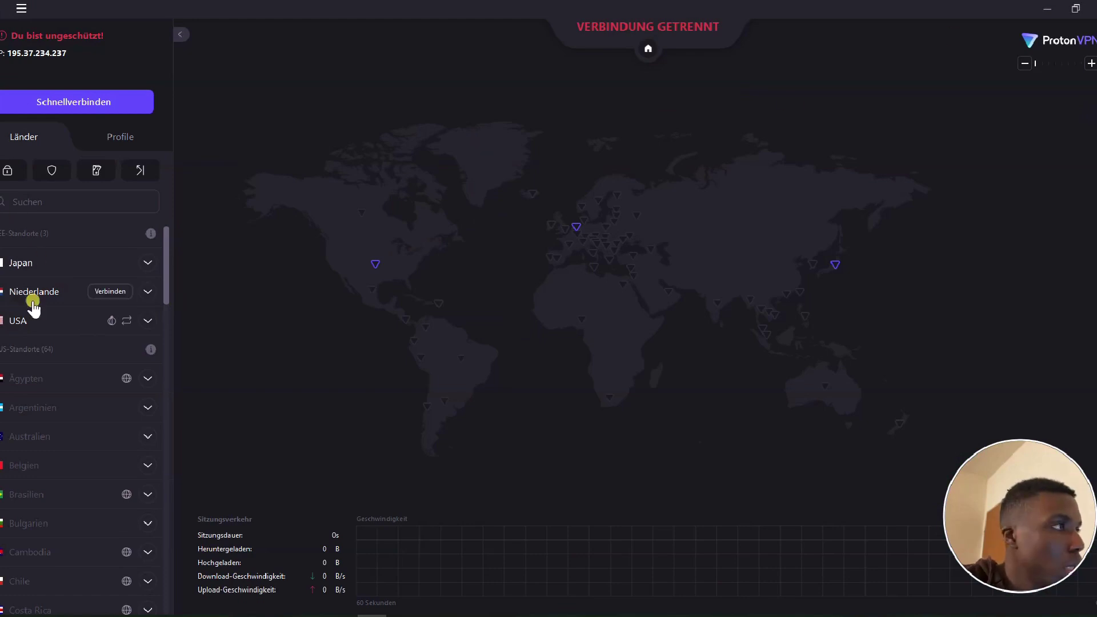
Connect Proton VPN to the free USA location.
{"action": "mouse_move", "coordinate": [62, 317]}
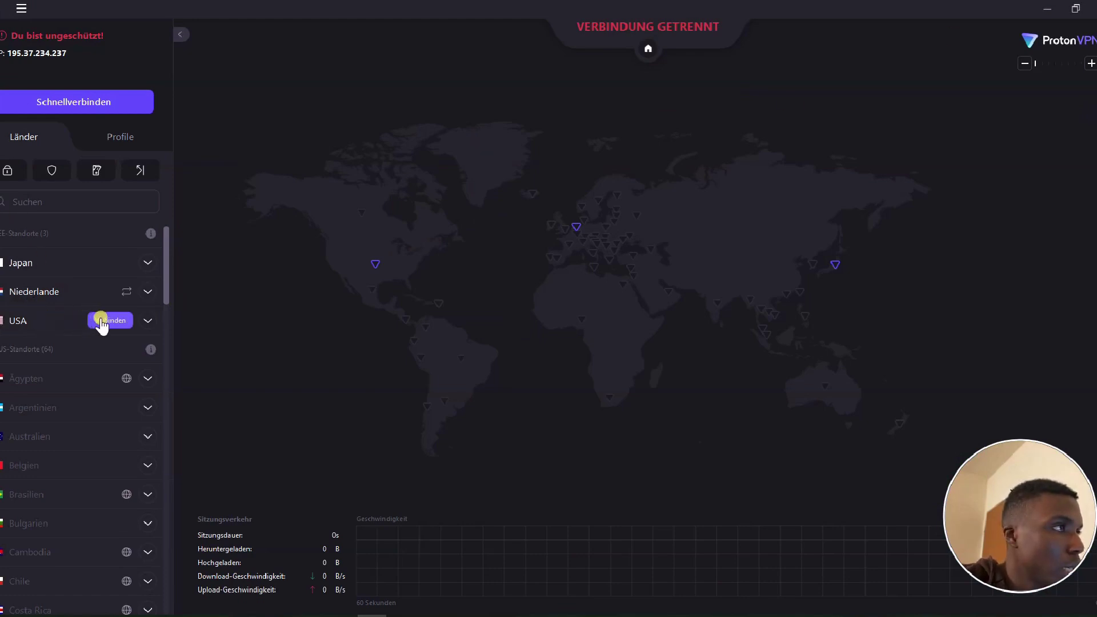
{"action": "left_click", "coordinate": [109, 370]}
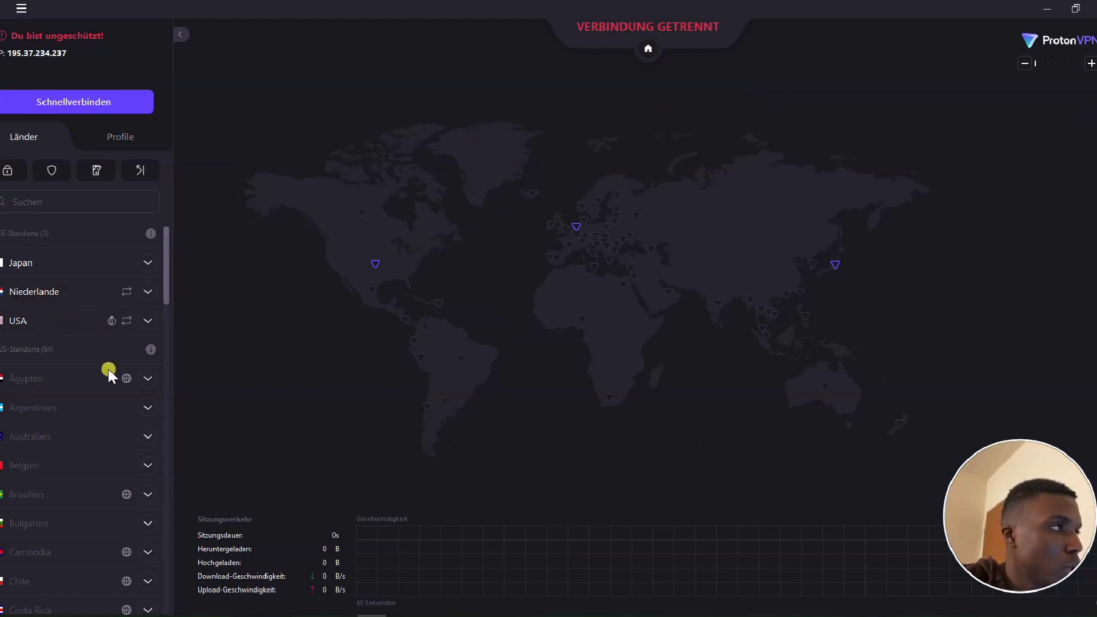
{"action": "left_click", "coordinate": [108, 320]}
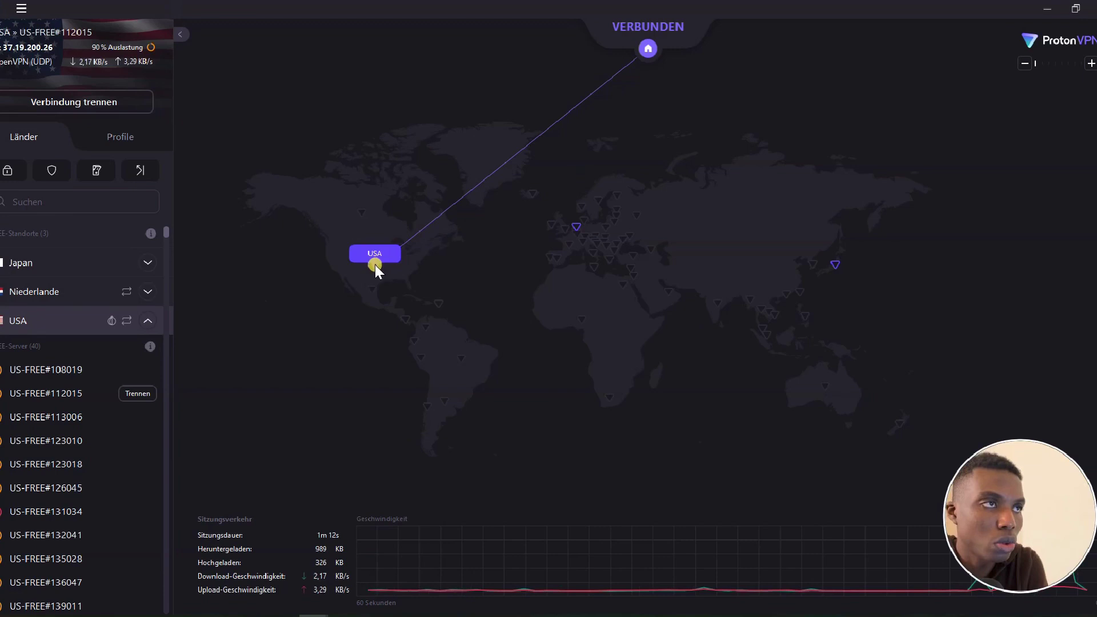
Minimize Proton VPN, reload the ChatGPT page in the browser and dismiss its high-demand notice.
{"action": "left_click", "coordinate": [1049, 12]}
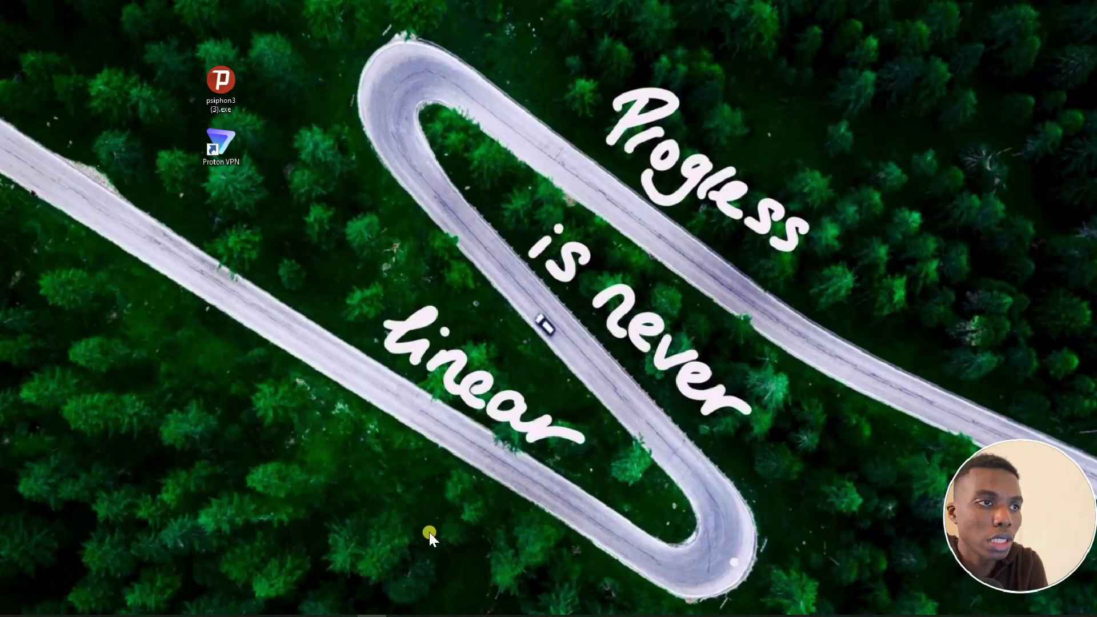
{"action": "mouse_move", "coordinate": [227, 616]}
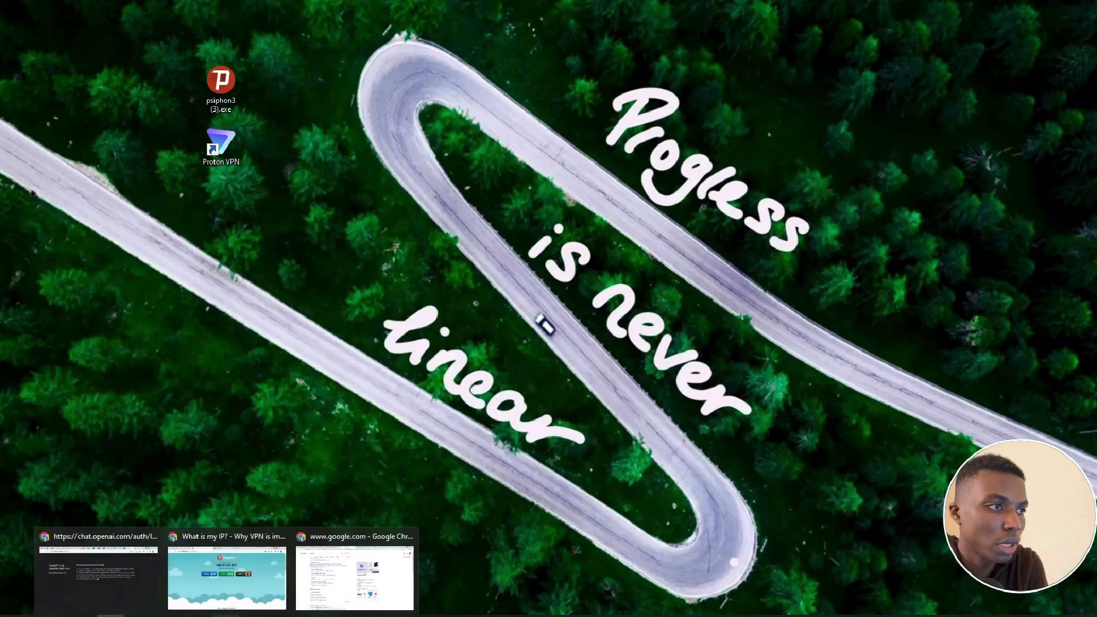
{"action": "left_click", "coordinate": [330, 581]}
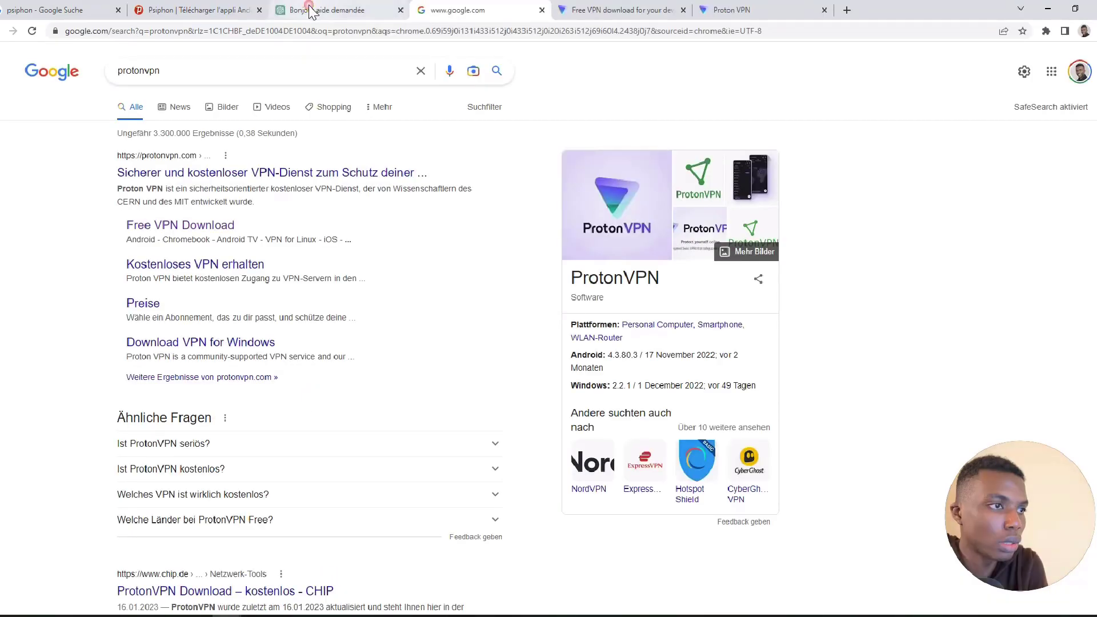
{"action": "left_click", "coordinate": [310, 9]}
{"action": "left_click", "coordinate": [32, 31]}
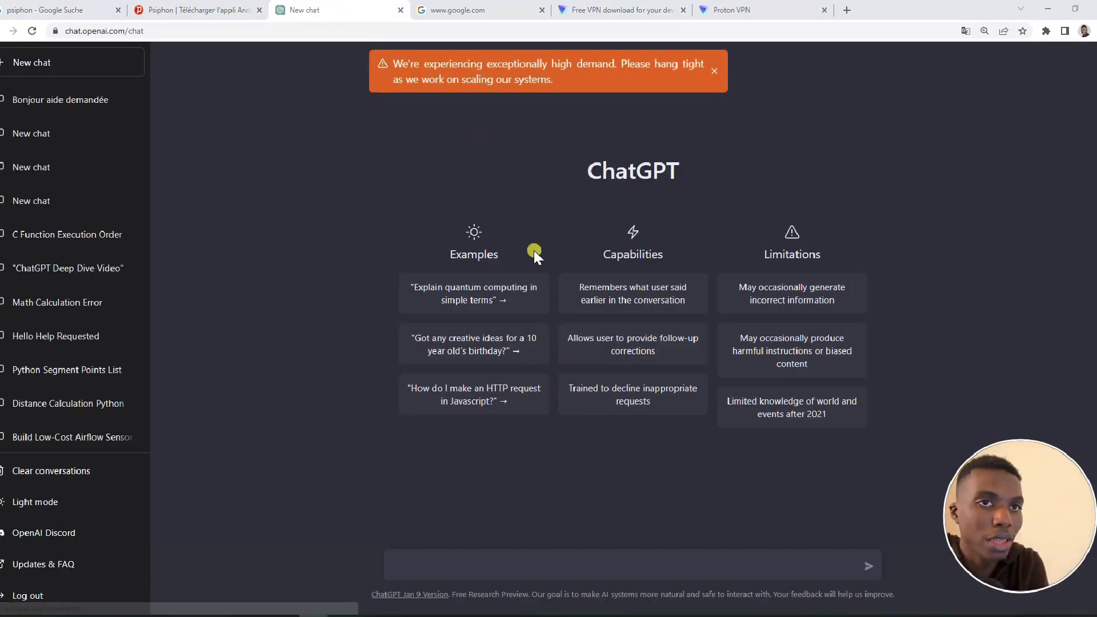
{"action": "left_click", "coordinate": [714, 72]}
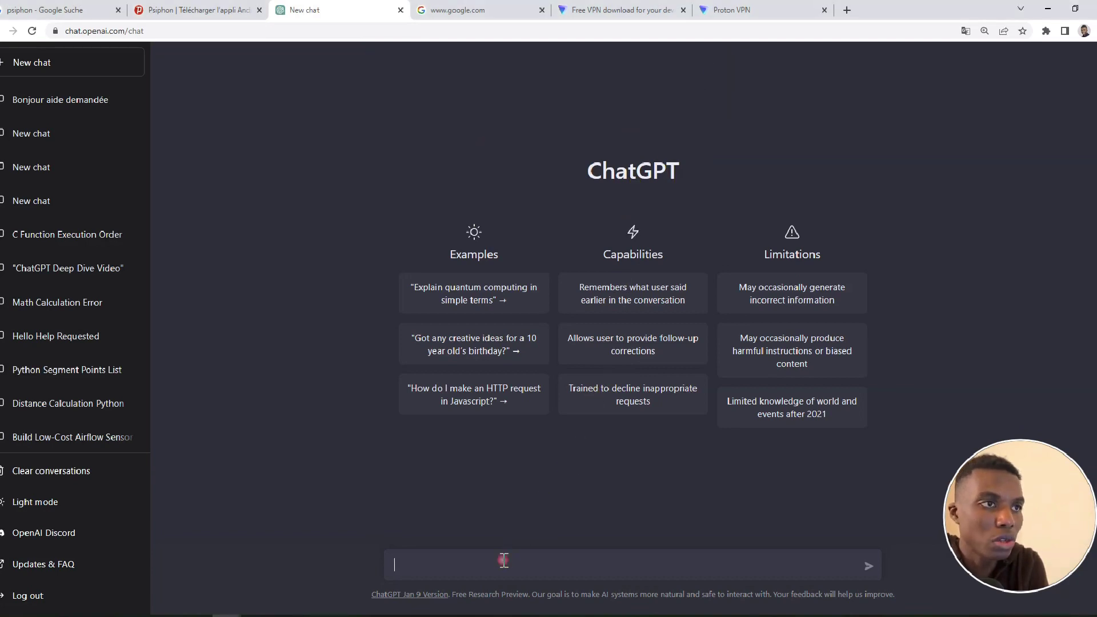
Send ChatGPT the message "comment tu vas ?" in a new chat.
{"action": "type", "text": "comm"}
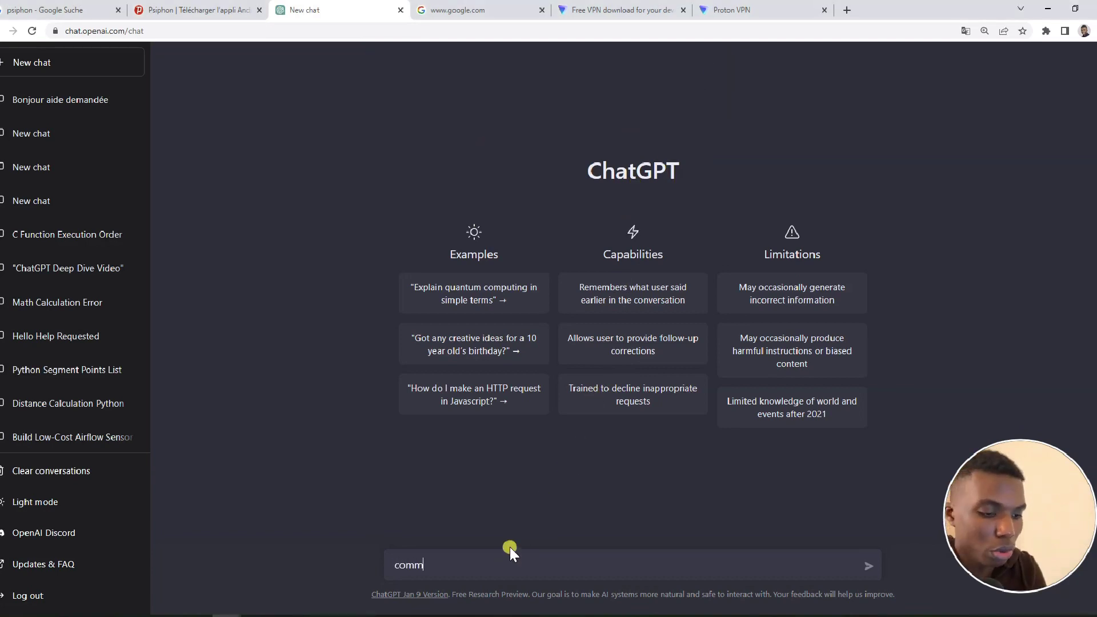
{"action": "type", "text": "ent tu "}
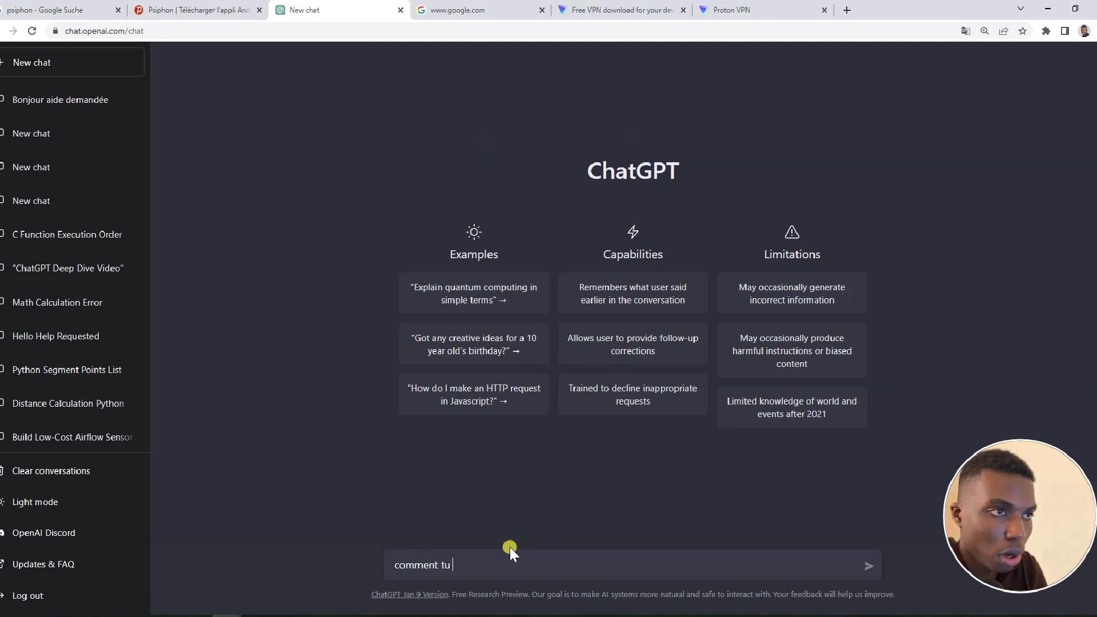
{"action": "type", "text": "vas ?"}
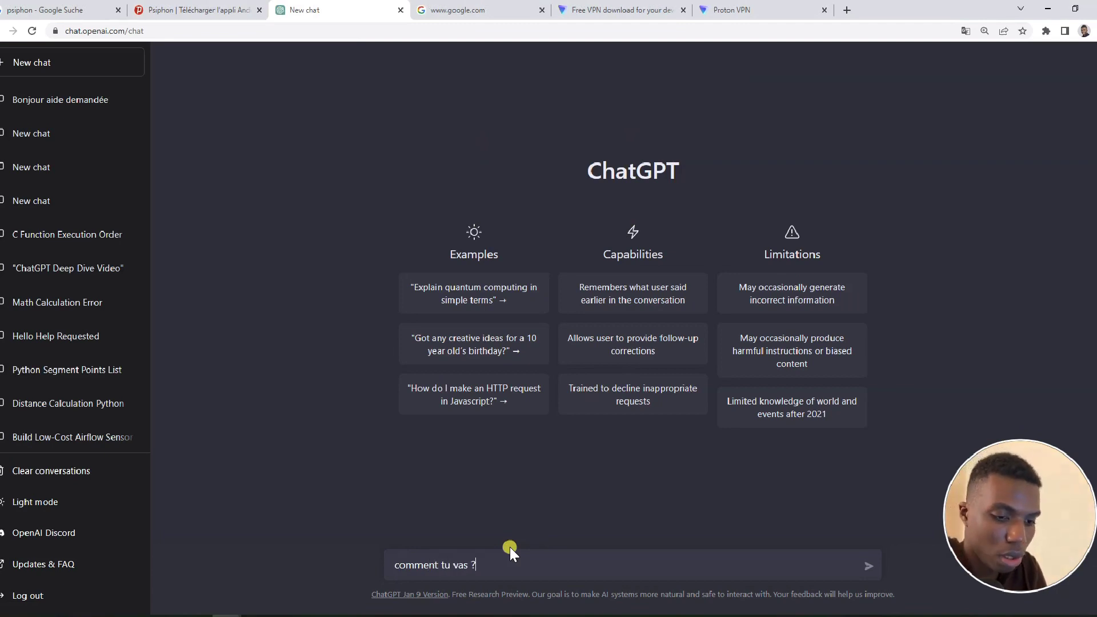
{"action": "key", "text": "Return"}
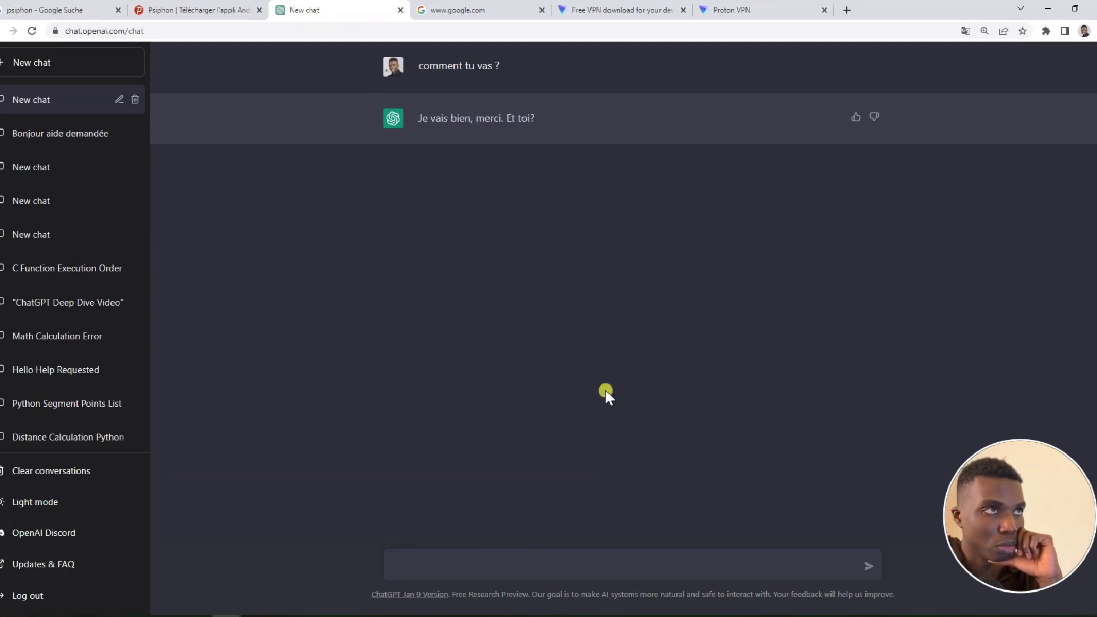
Reply to ChatGPT with the message "je suis content".
{"action": "left_click", "coordinate": [542, 560]}
{"action": "type", "text": "je "}
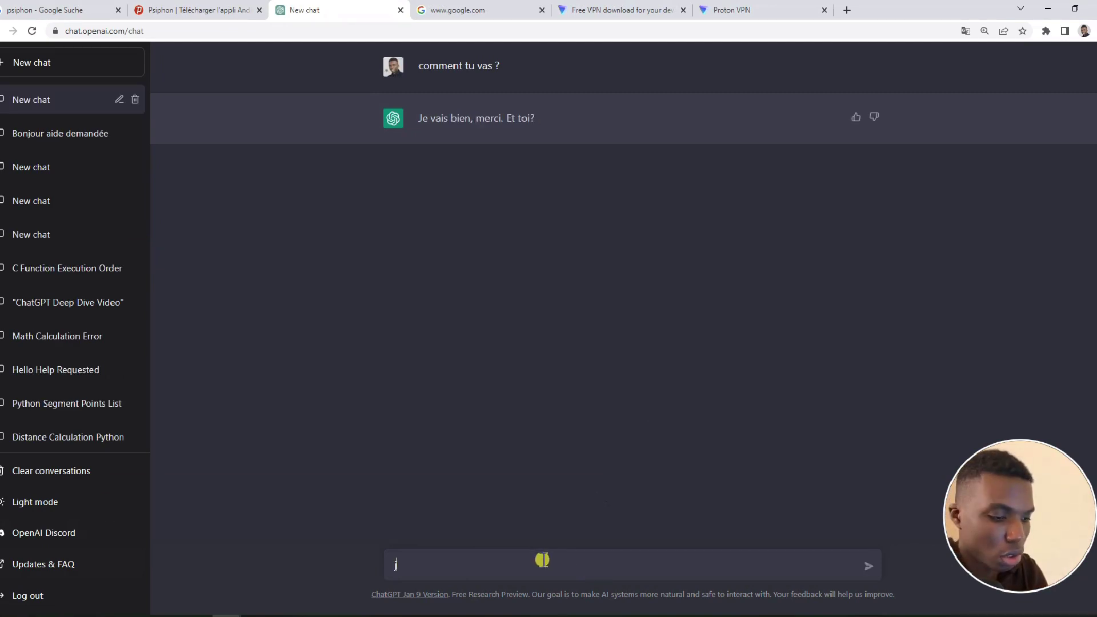
{"action": "type", "text": "suis co"}
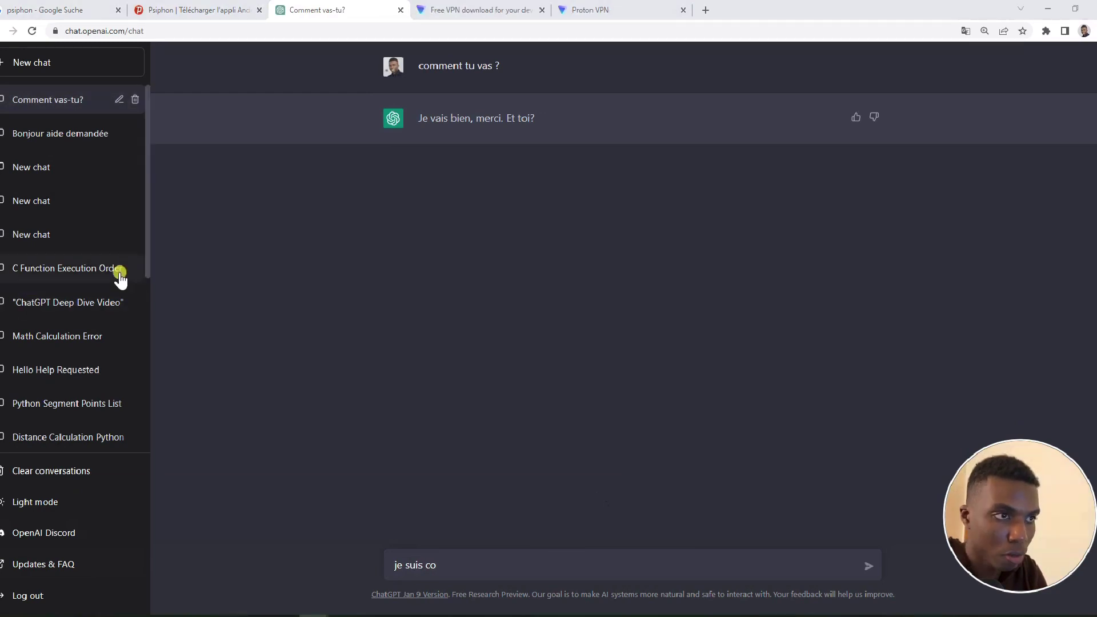
{"action": "left_click", "coordinate": [478, 560]}
{"action": "type", "text": "n"}
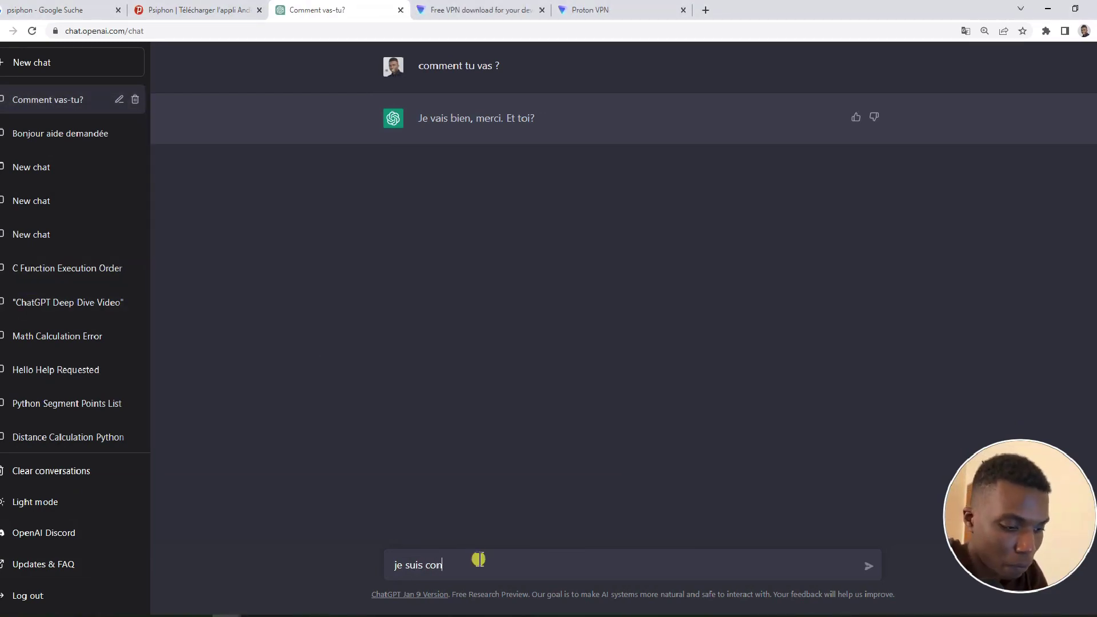
{"action": "type", "text": "tent"}
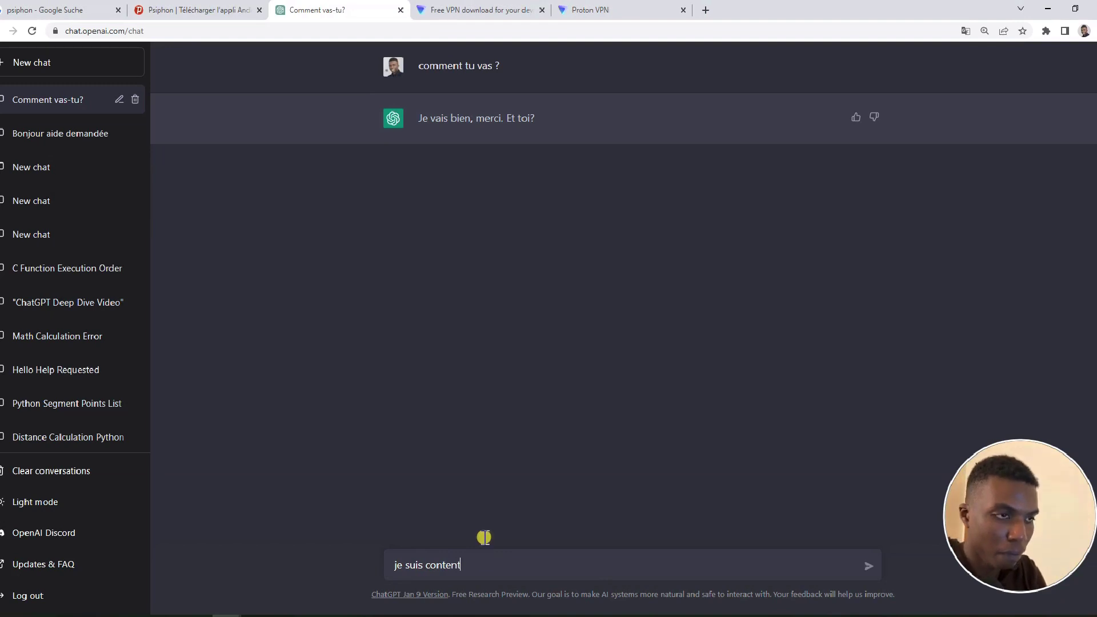
{"action": "key", "text": "Return"}
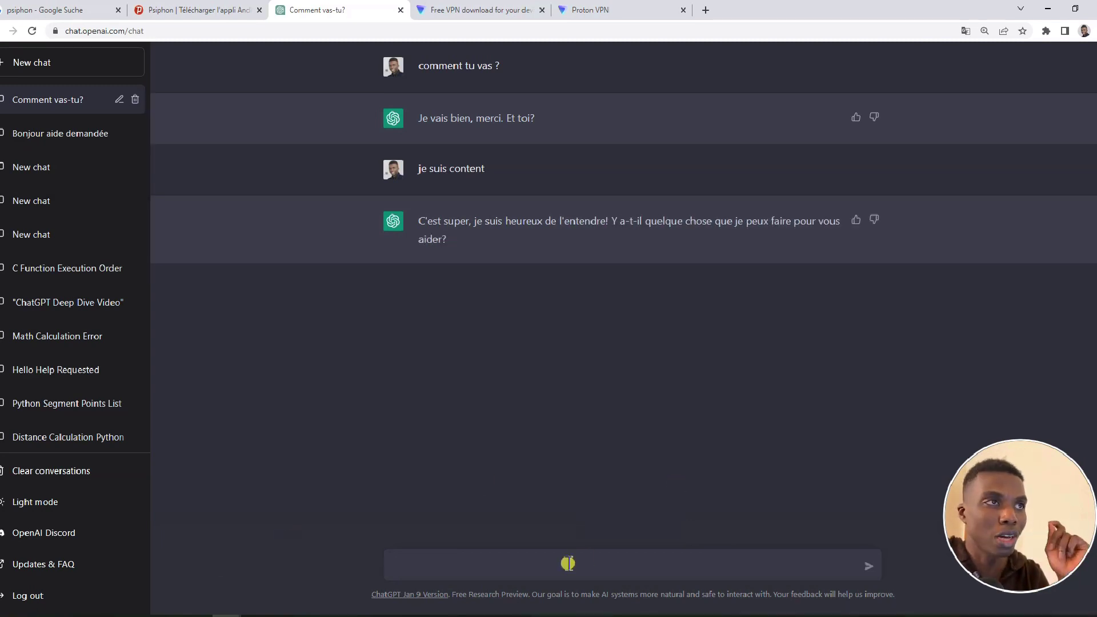
Send ChatGPT the message "dit bonjour 5 fois en python" in the current chat.
{"action": "left_click", "coordinate": [548, 569]}
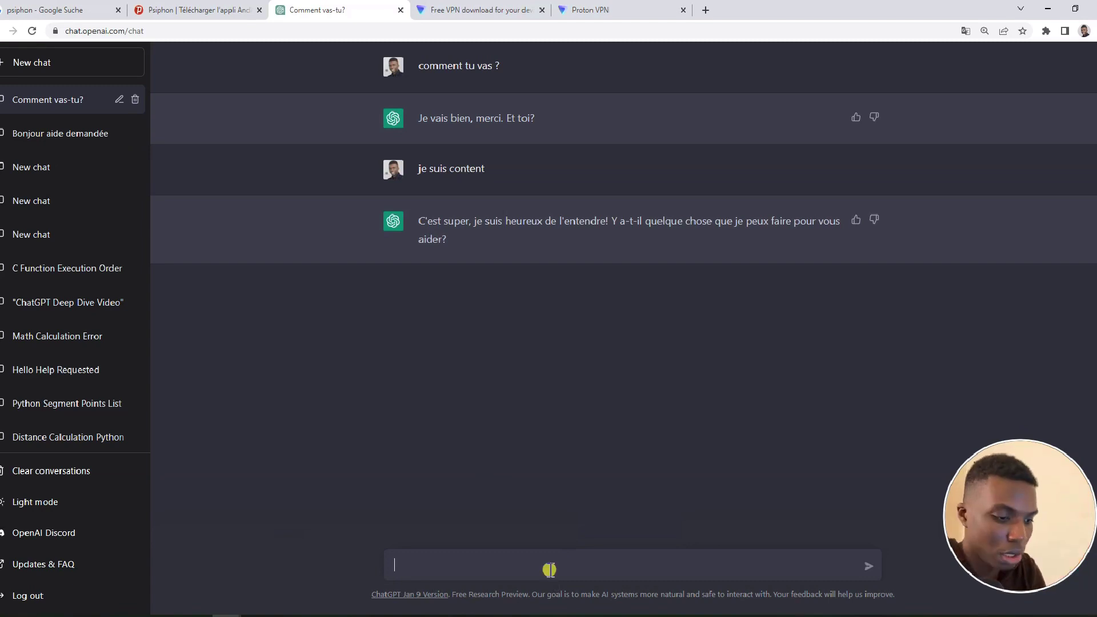
{"action": "type", "text": "dit b"}
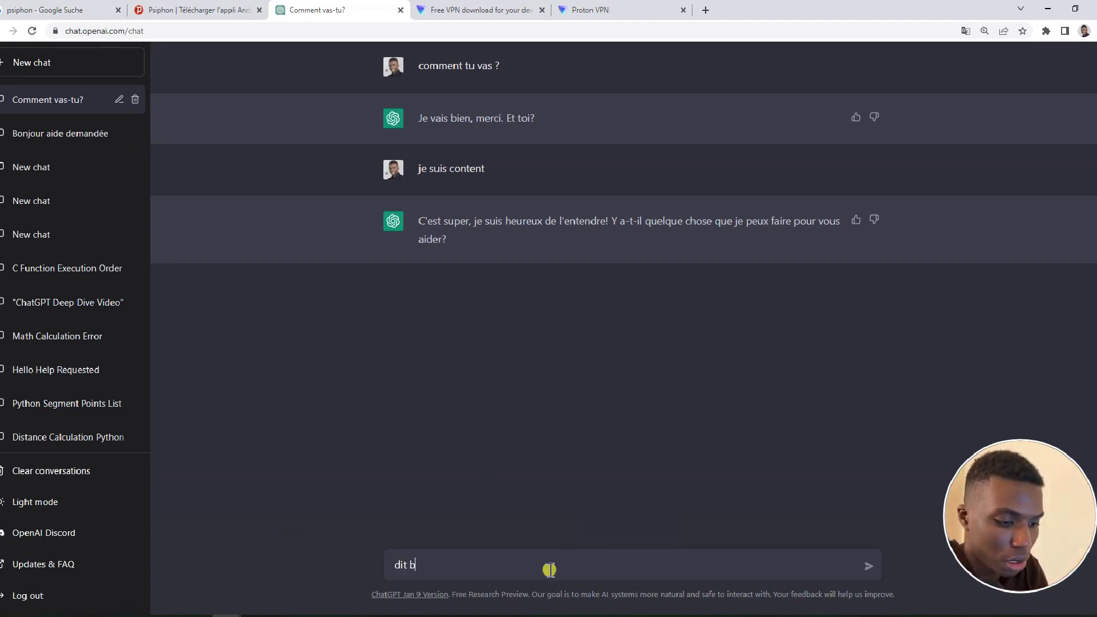
{"action": "type", "text": "onjour "}
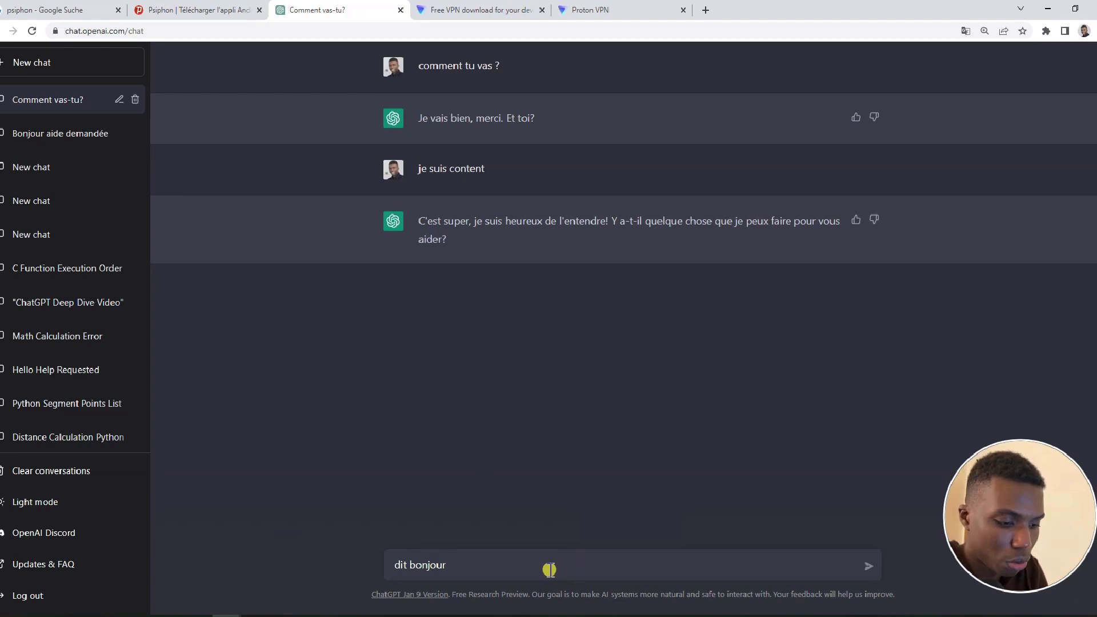
{"action": "type", "text": "5 fois "}
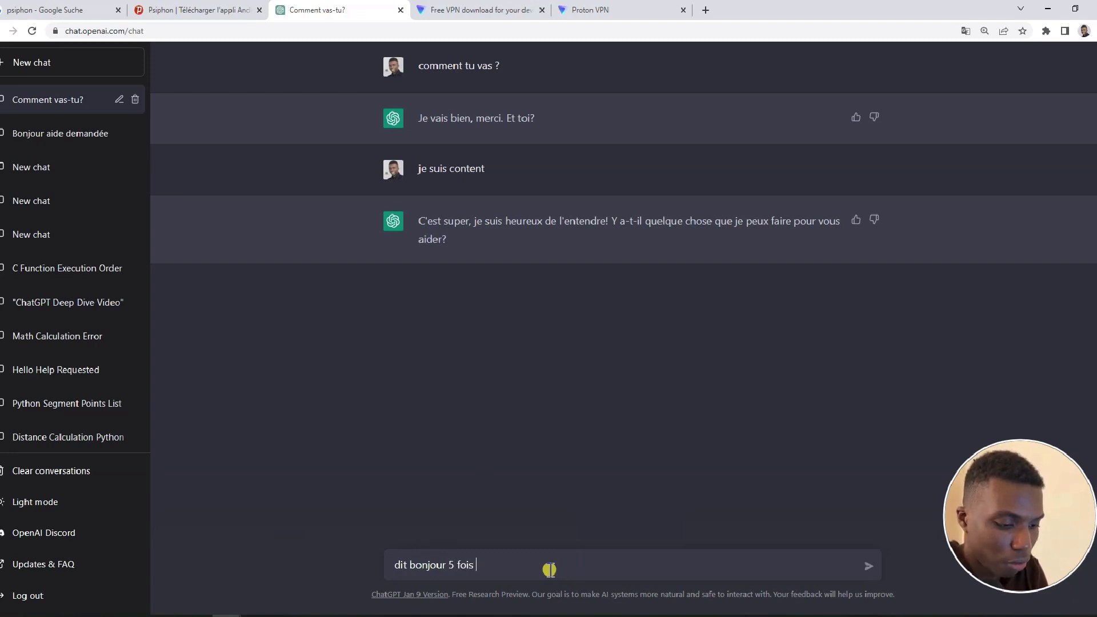
{"action": "type", "text": "en py"}
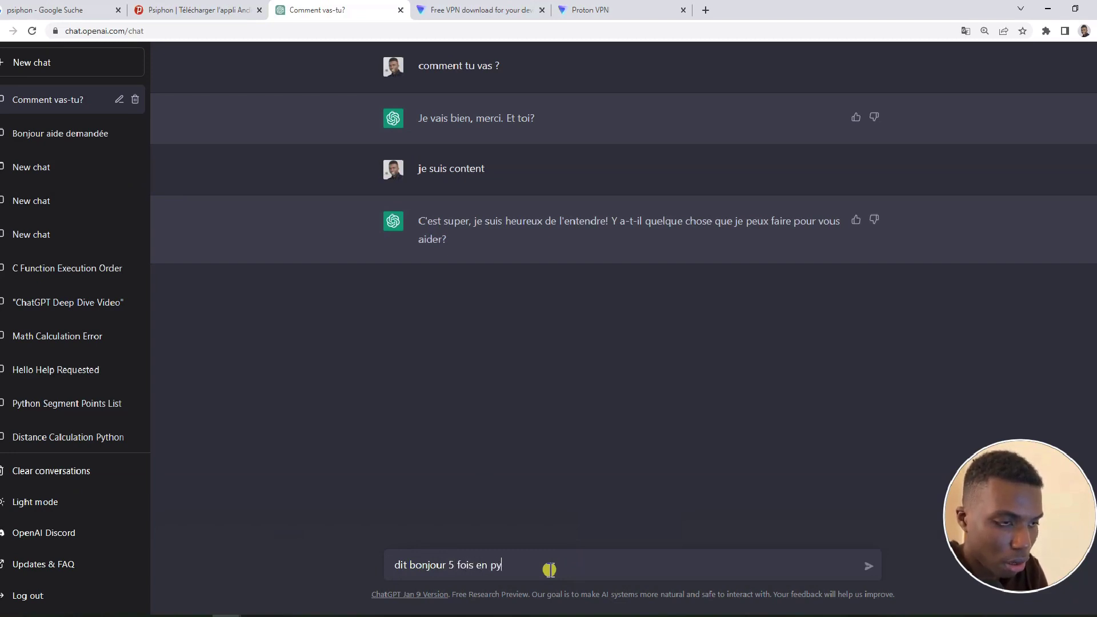
{"action": "type", "text": "thon"}
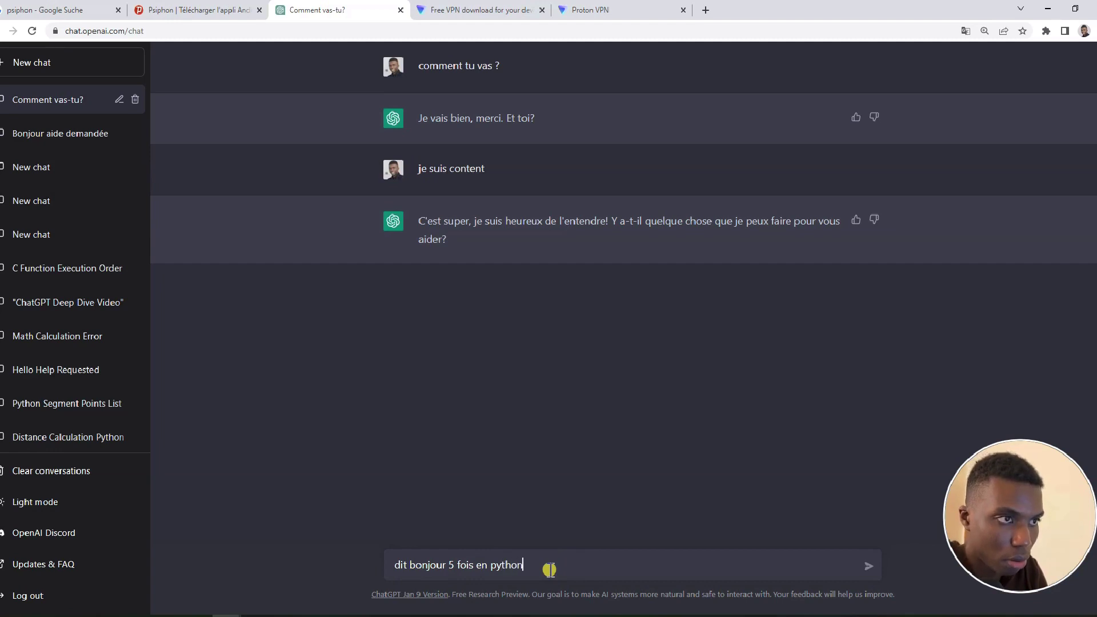
{"action": "key", "text": "Return"}
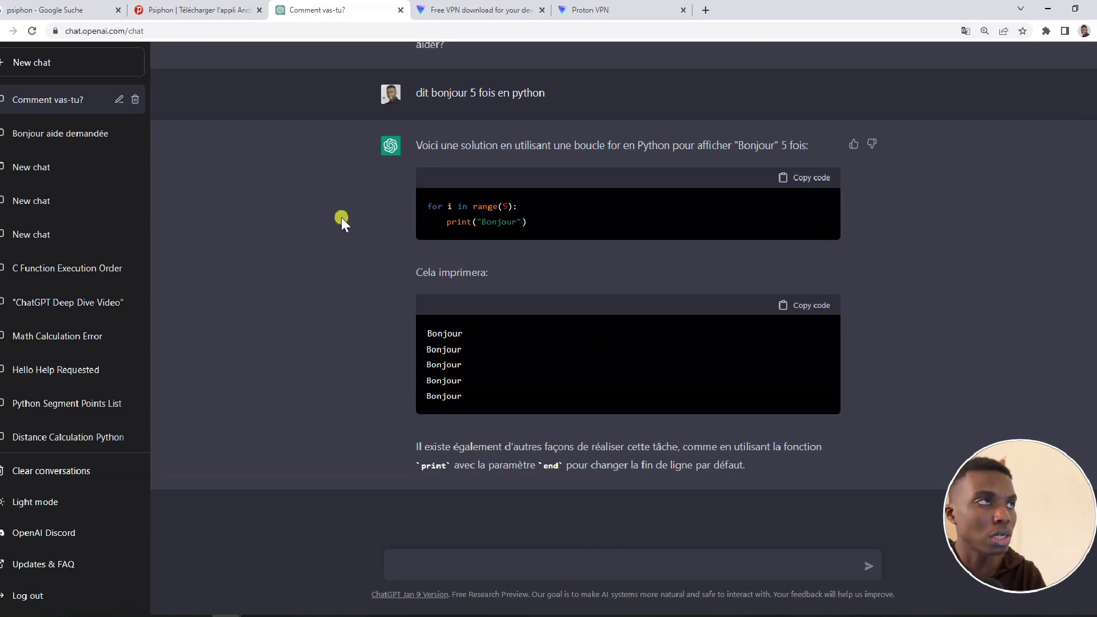
Reload the ChatGPT page and highlight the full text of the orange notice banner.
{"action": "left_click", "coordinate": [32, 30]}
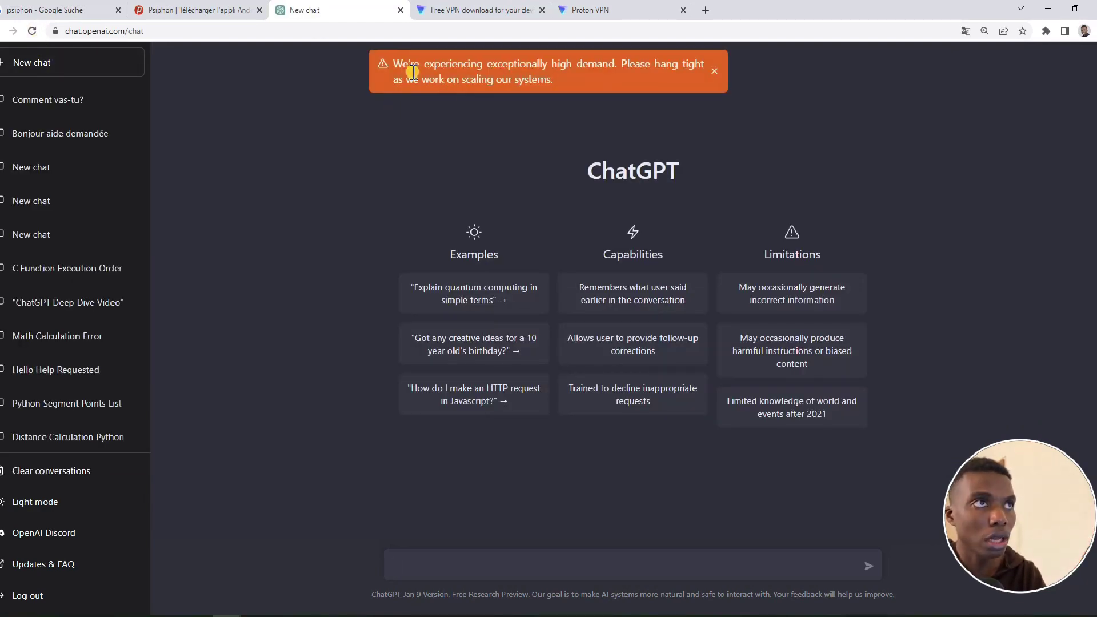
{"action": "left_click_drag", "start_coordinate": [393, 67], "coordinate": [565, 83]}
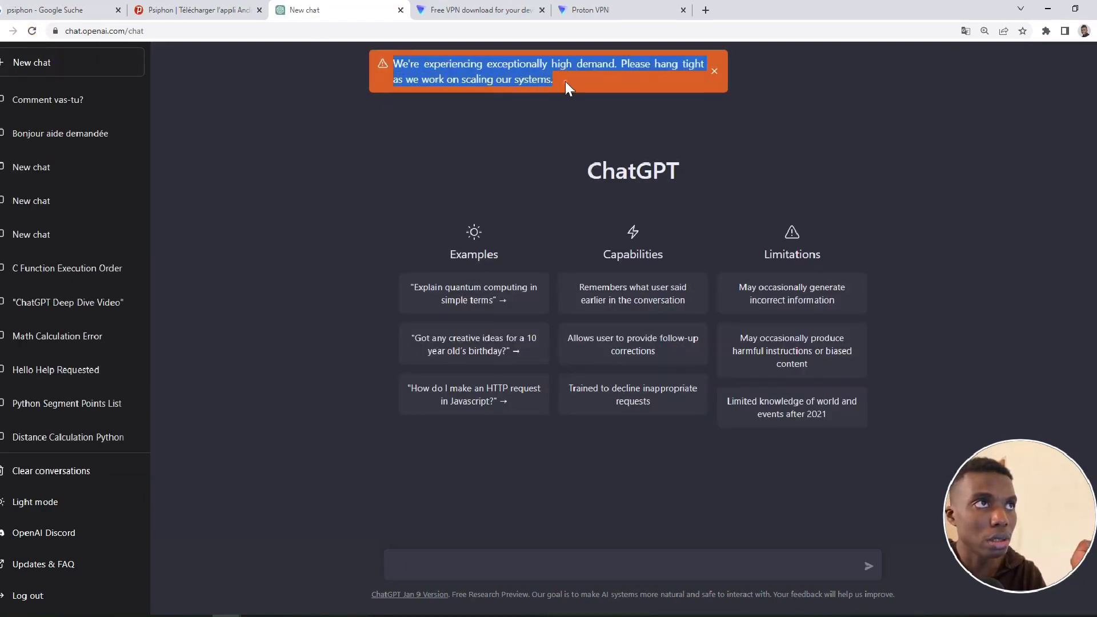
{"action": "left_click", "coordinate": [475, 70]}
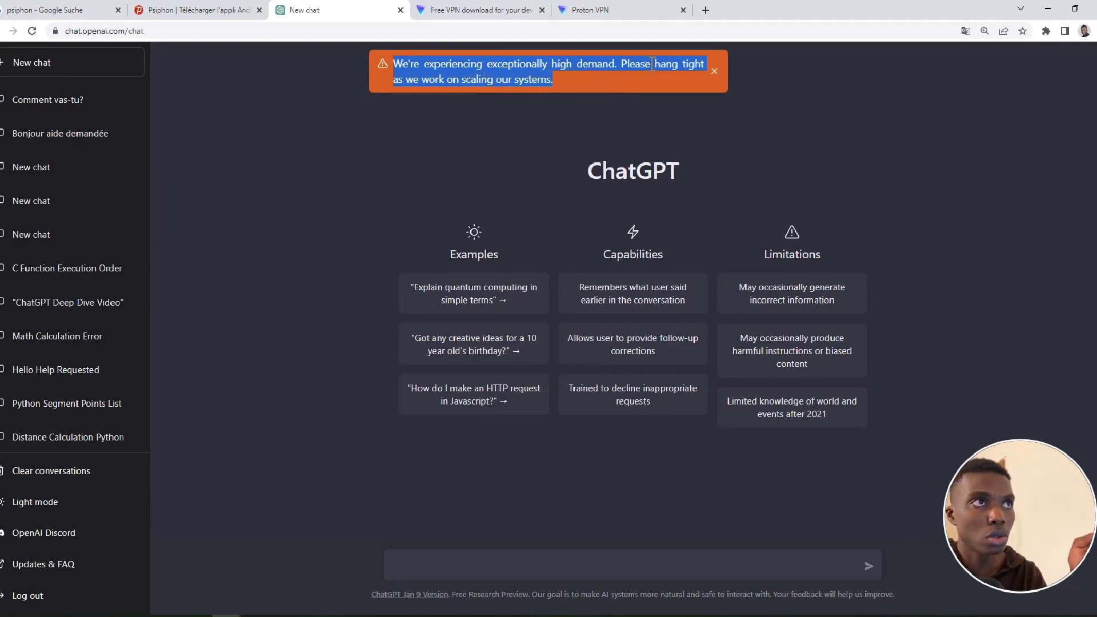
{"action": "left_click", "coordinate": [571, 72]}
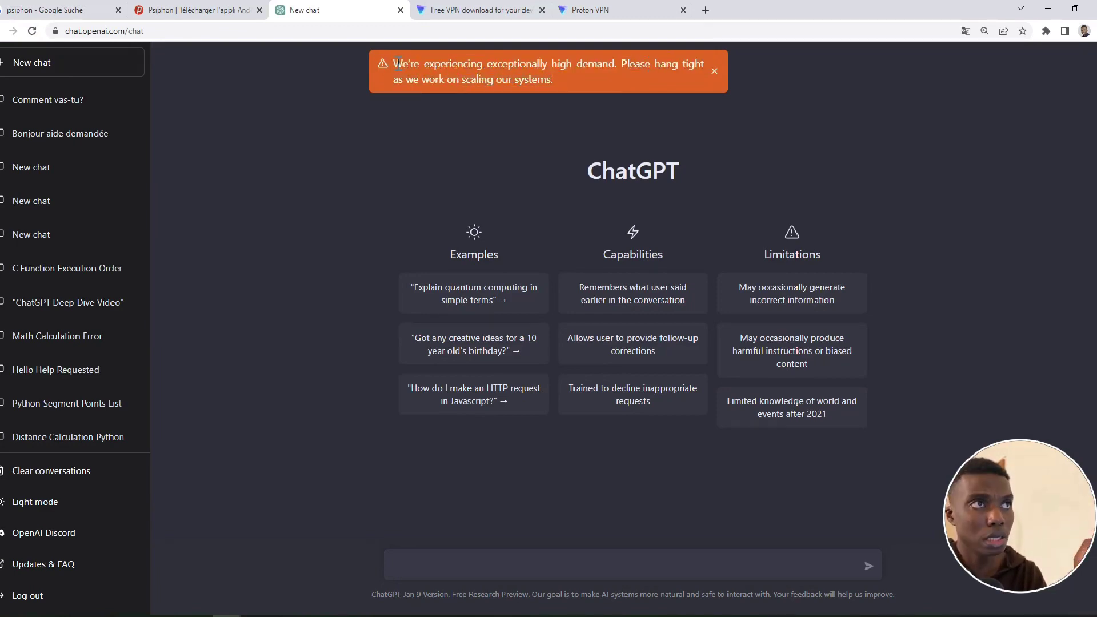
{"action": "left_click_drag", "start_coordinate": [394, 62], "coordinate": [594, 83]}
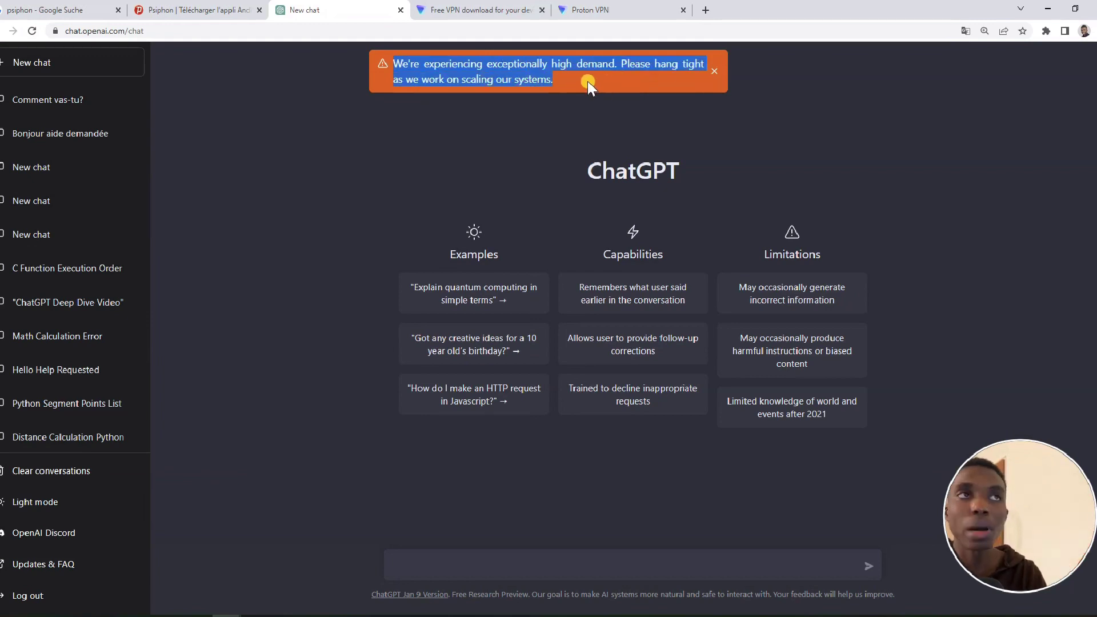